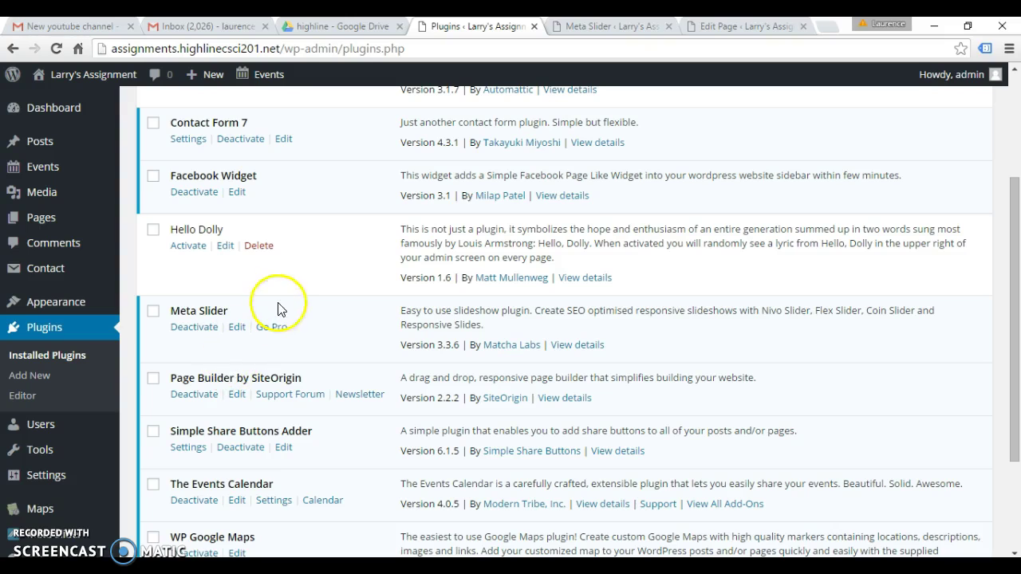
Look over the installed plugins and select the shortcode of Contact form 1 in the Contact Forms list
scroll(315, 298, "up", 1)
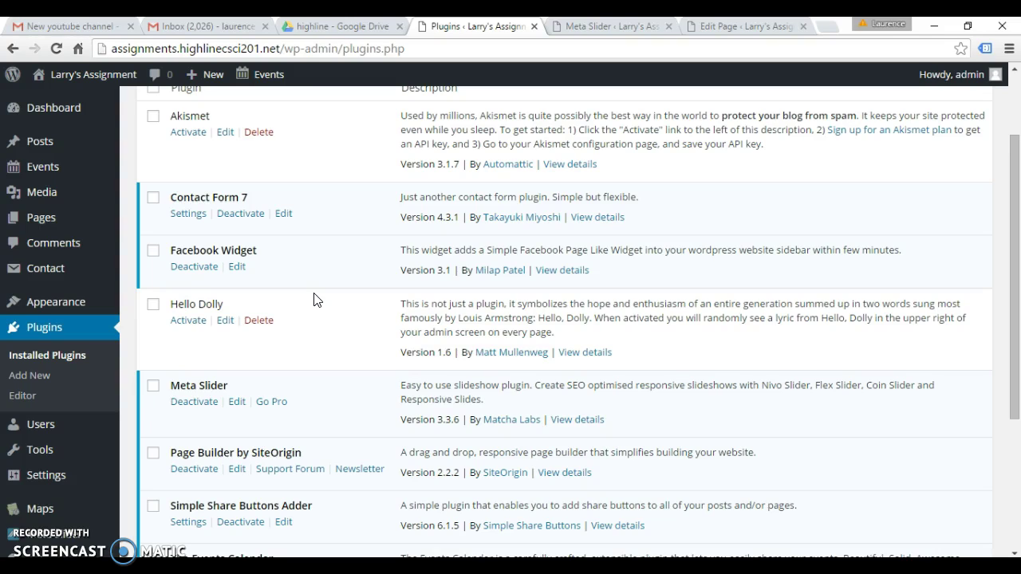
scroll(315, 298, "up", 1)
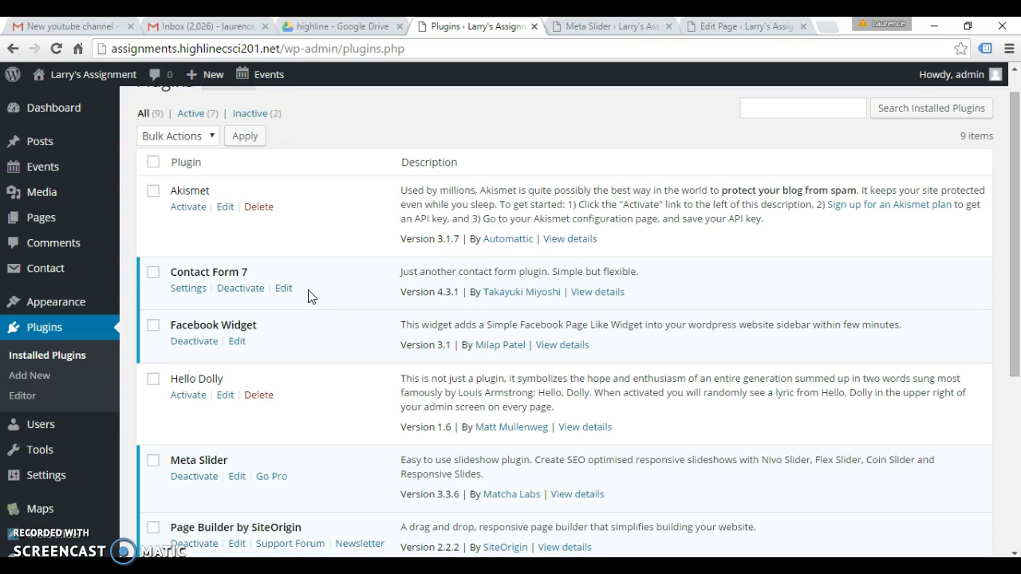
scroll(311, 297, "down", 2)
left_click(43, 409)
scroll(40, 399, "up", 2)
mouse_move(60, 276)
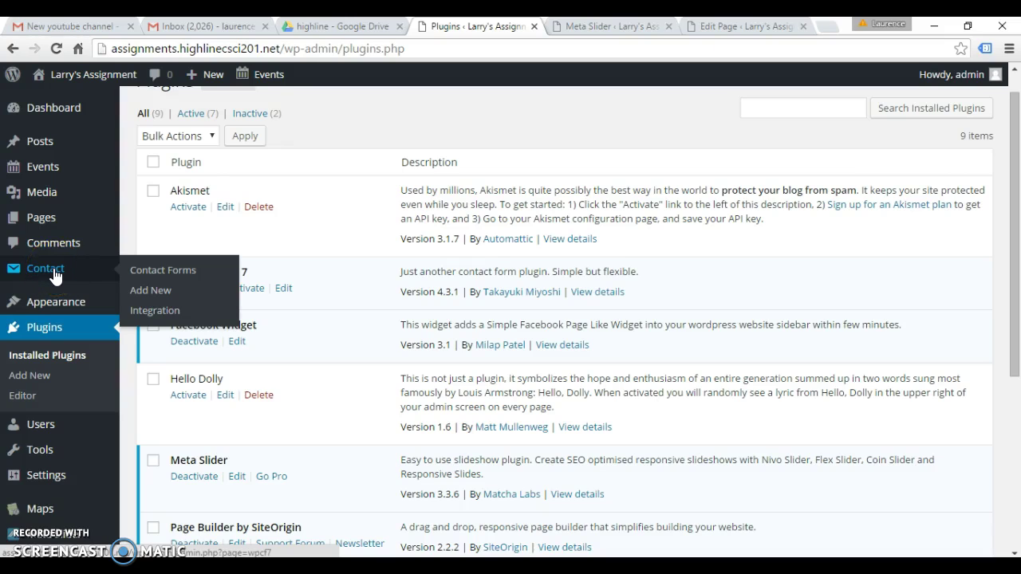
left_click(147, 272)
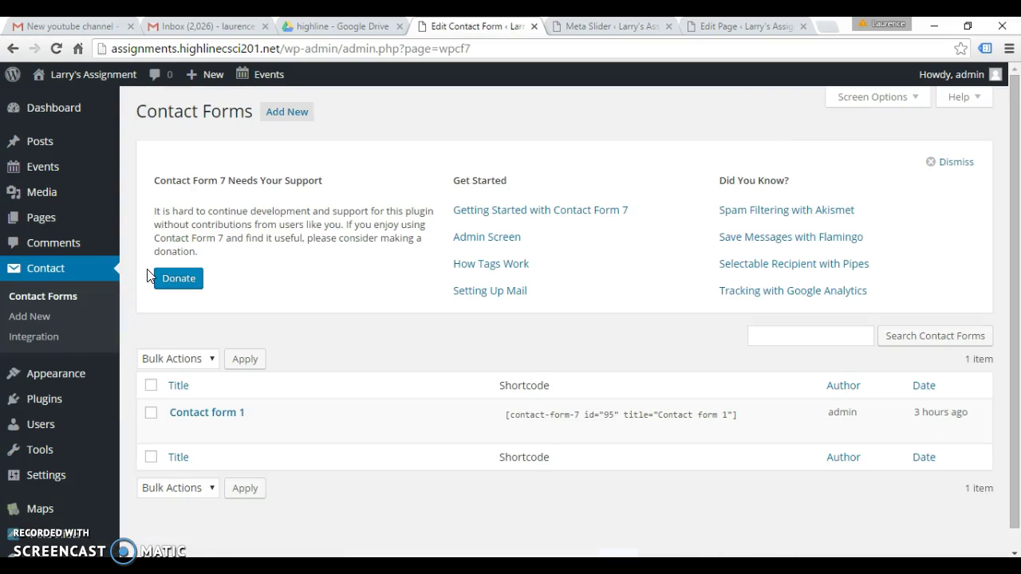
scroll(281, 315, "down", 1)
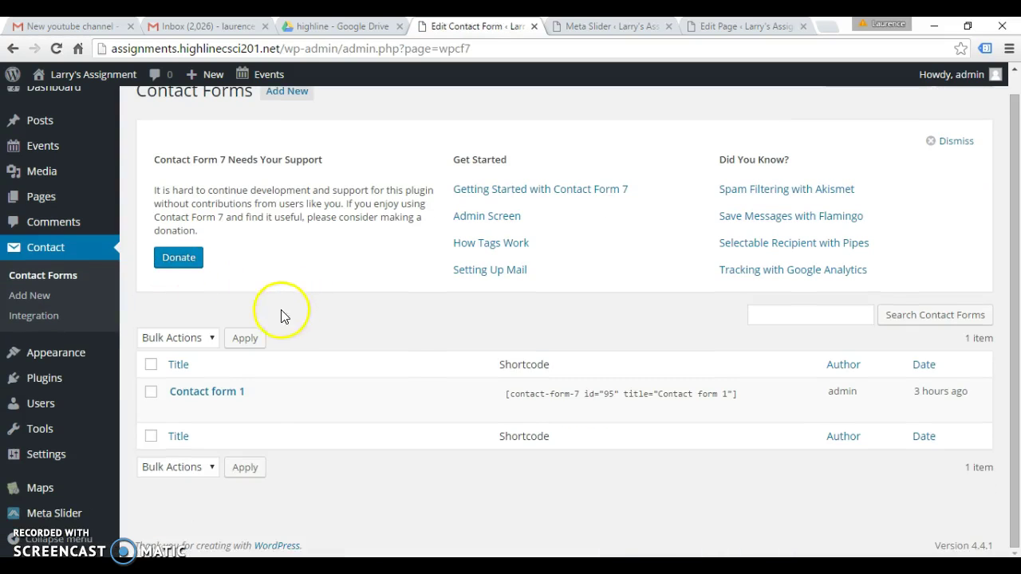
left_click(533, 392)
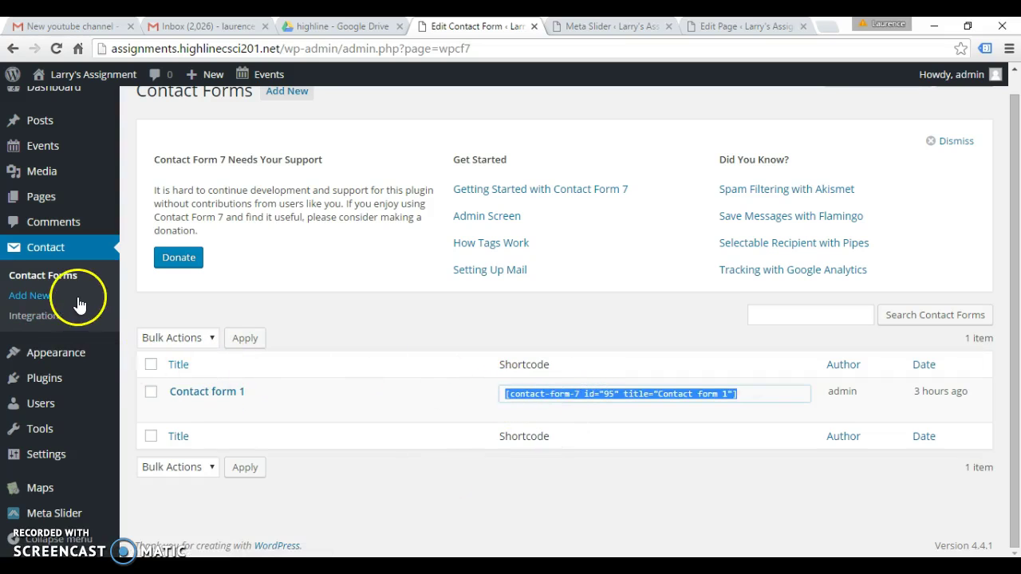
Revisit the installed plugins list and examine the available widgets on the Appearance Widgets page
left_click(52, 382)
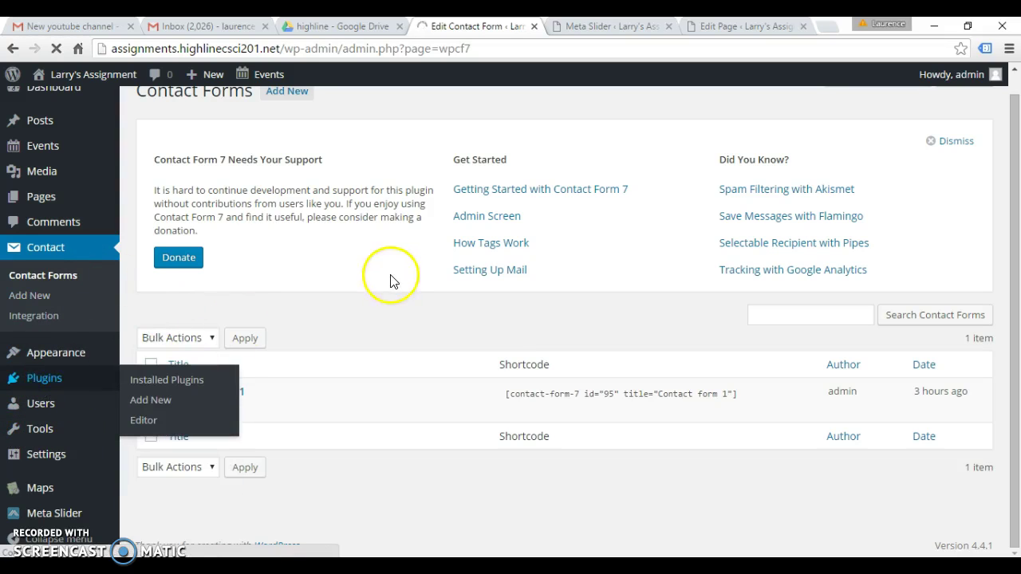
scroll(255, 299, "down", 2)
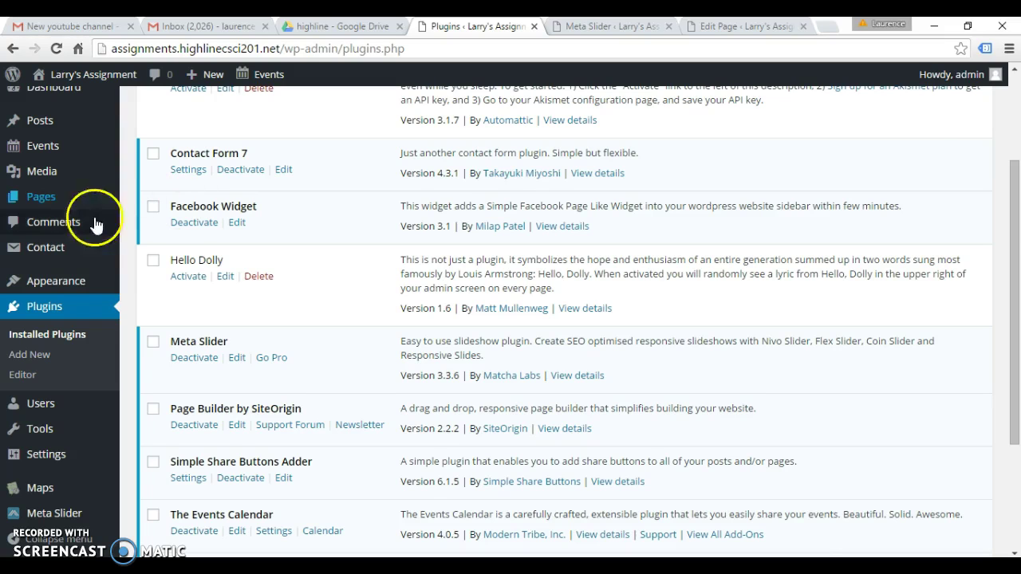
scroll(48, 351, "down", 3)
mouse_move(58, 528)
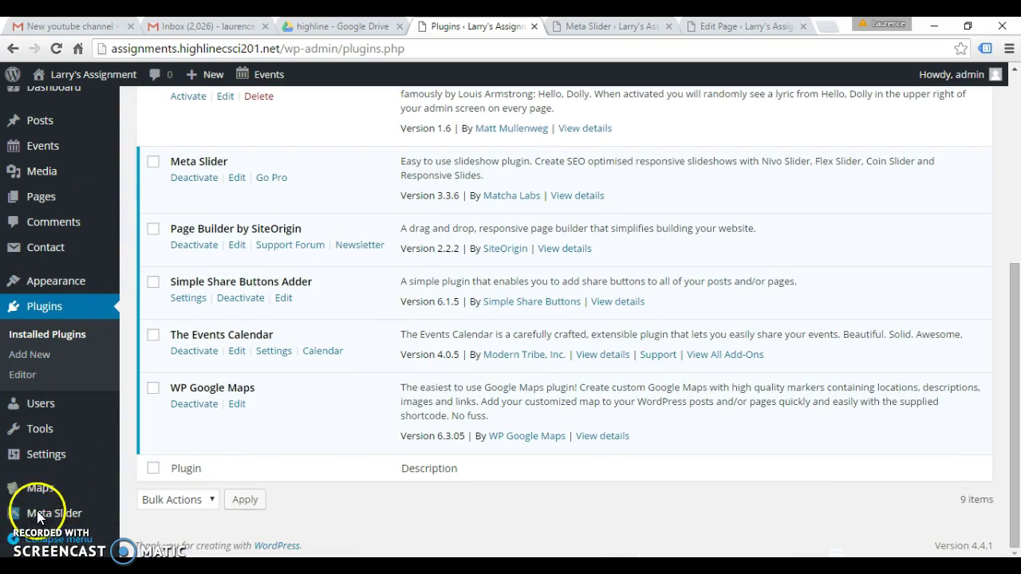
mouse_move(48, 454)
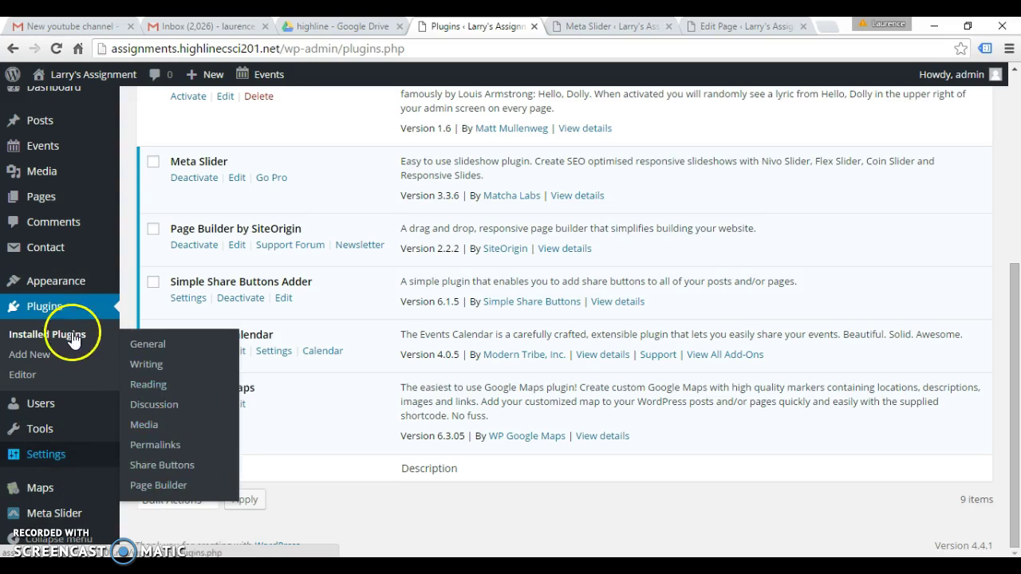
scroll(80, 288, "up", 3)
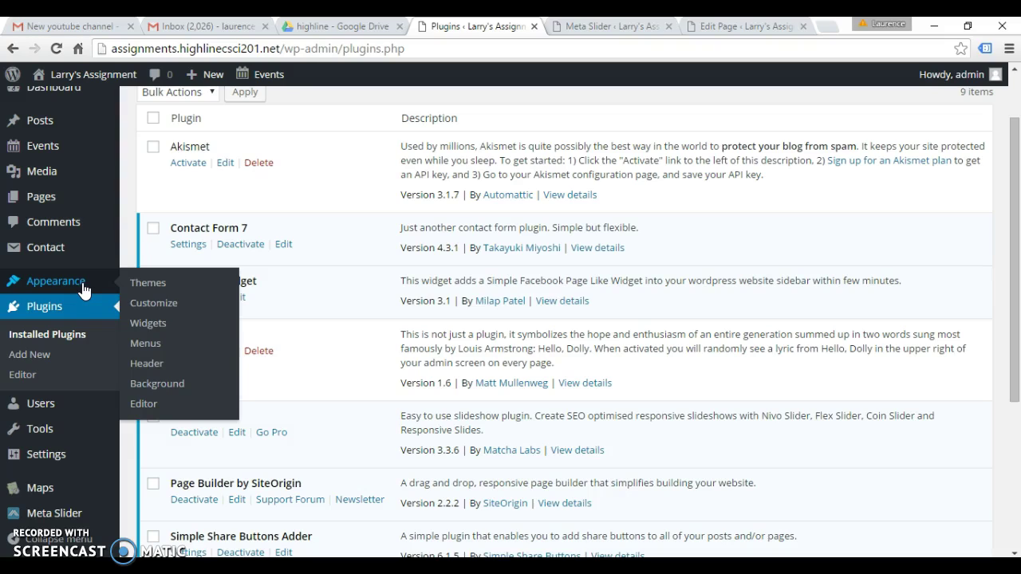
left_click(149, 325)
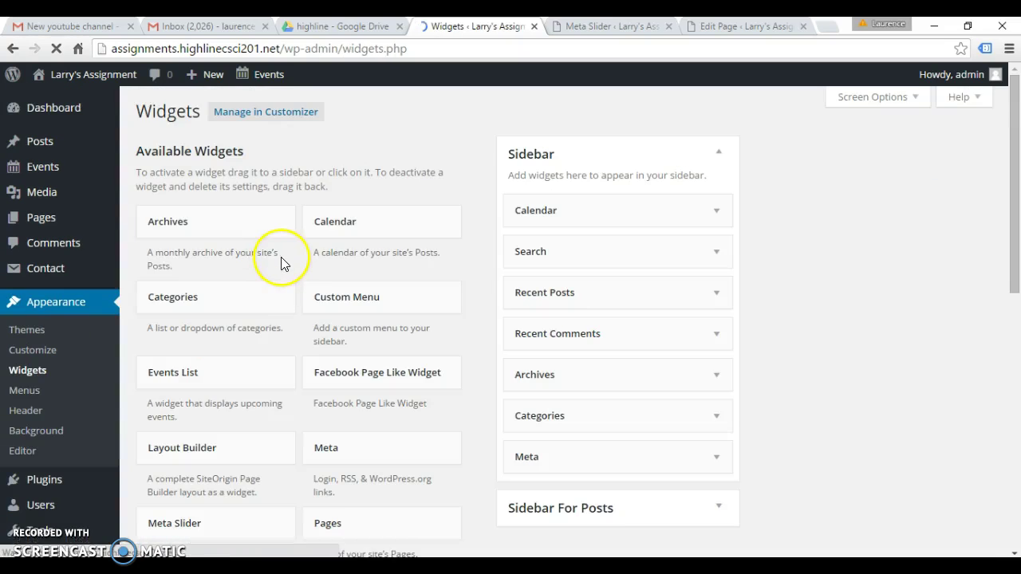
scroll(307, 260, "down", 1)
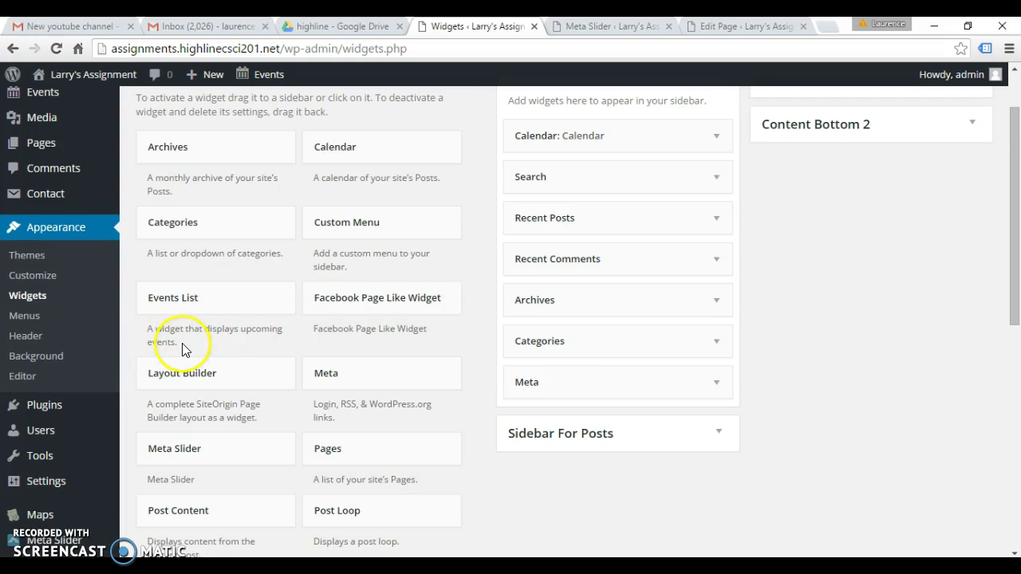
scroll(159, 349, "down", 1)
Add a second slider in Meta Slider and switch back to the original slider with the two cat slides
left_click(57, 387)
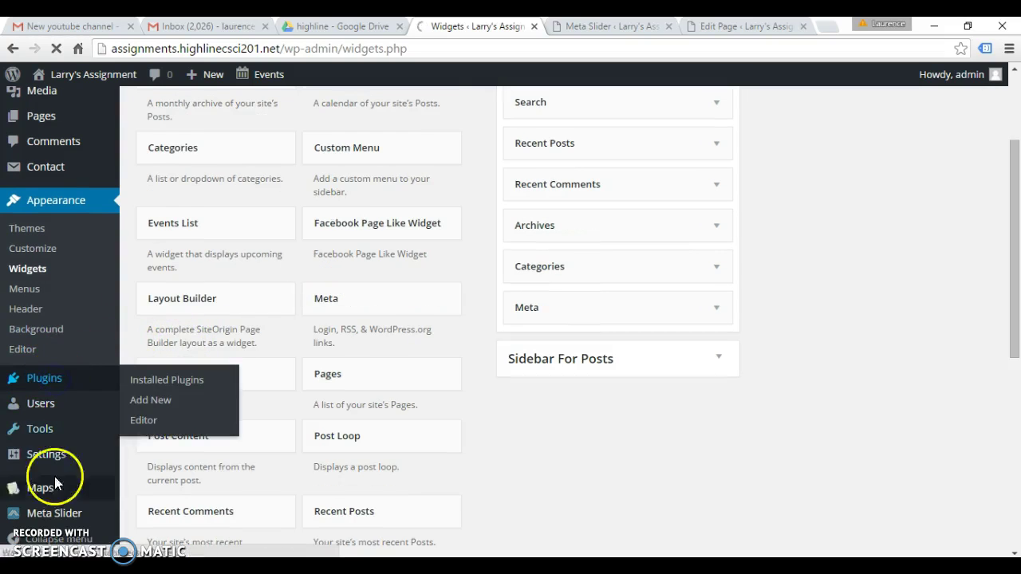
scroll(299, 295, "down", 3)
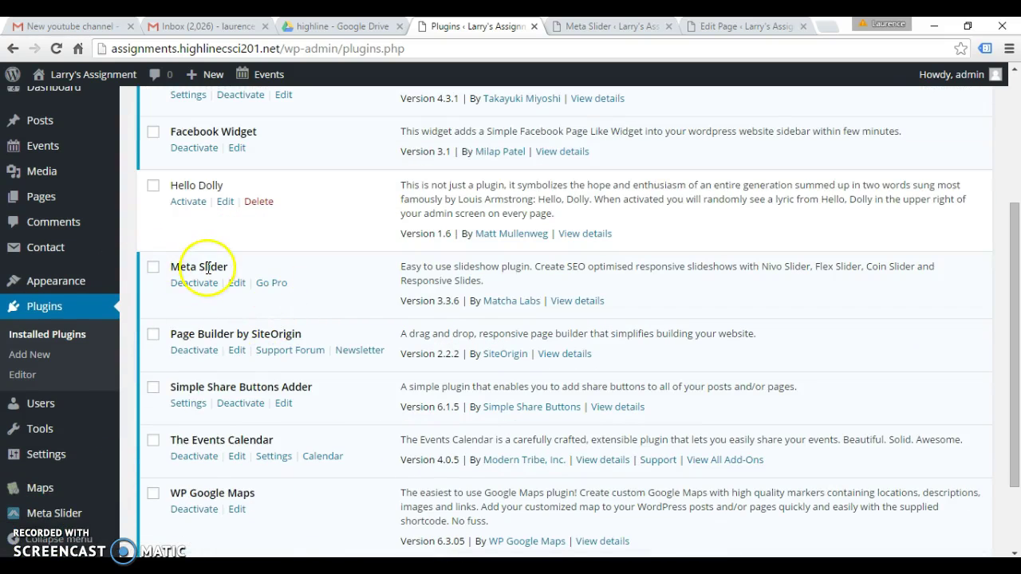
scroll(60, 180, "down", 2)
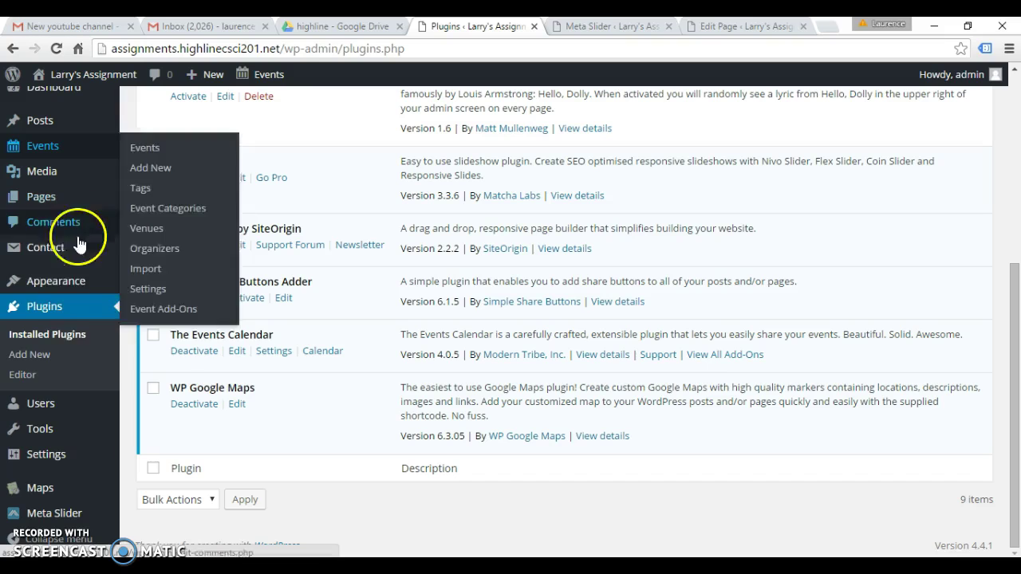
mouse_move(68, 429)
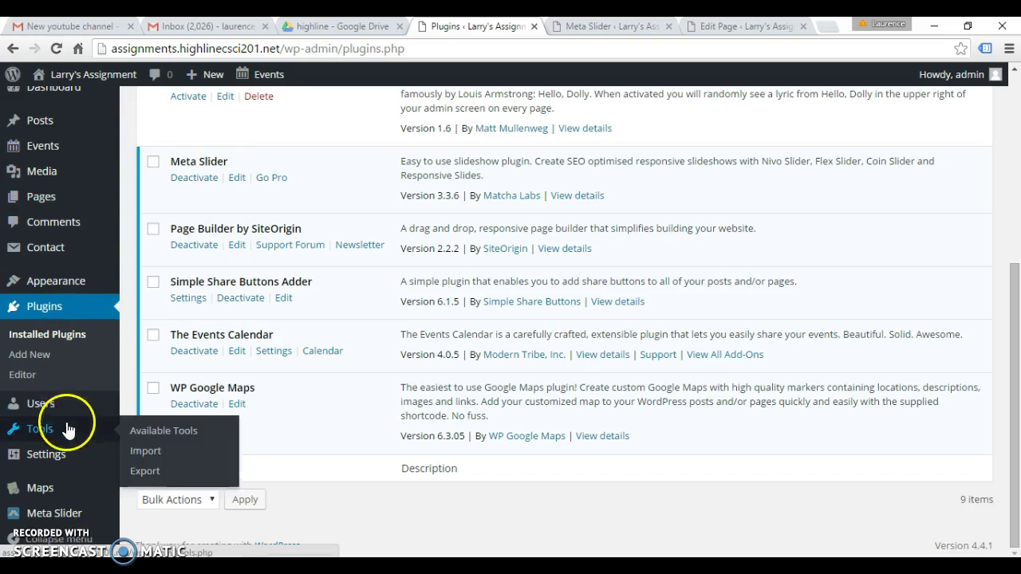
left_click(70, 516)
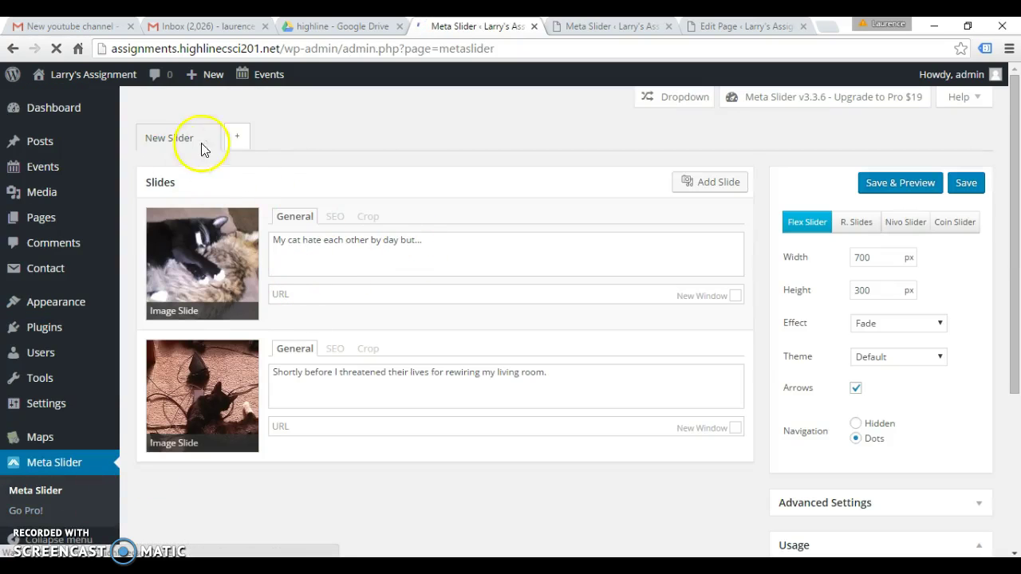
left_click(235, 142)
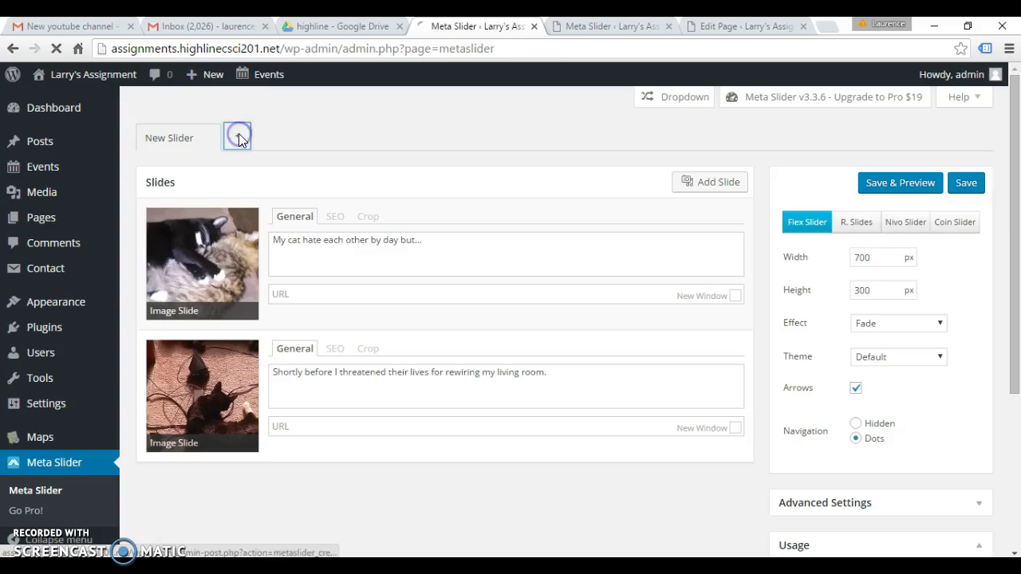
left_click(170, 137)
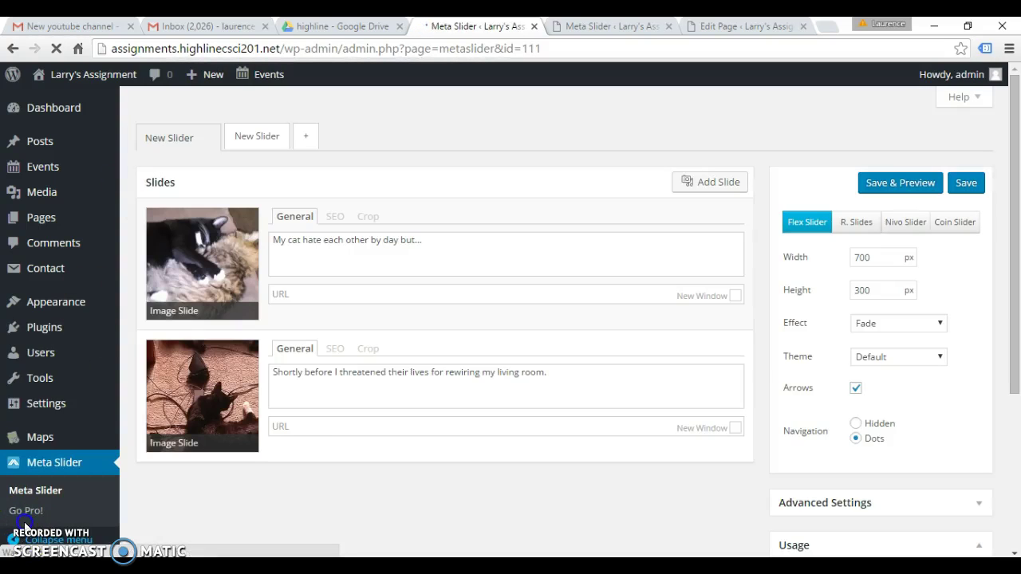
Check WP Google Maps in the installed plugins list and open the Share Buttons settings page
left_click(59, 326)
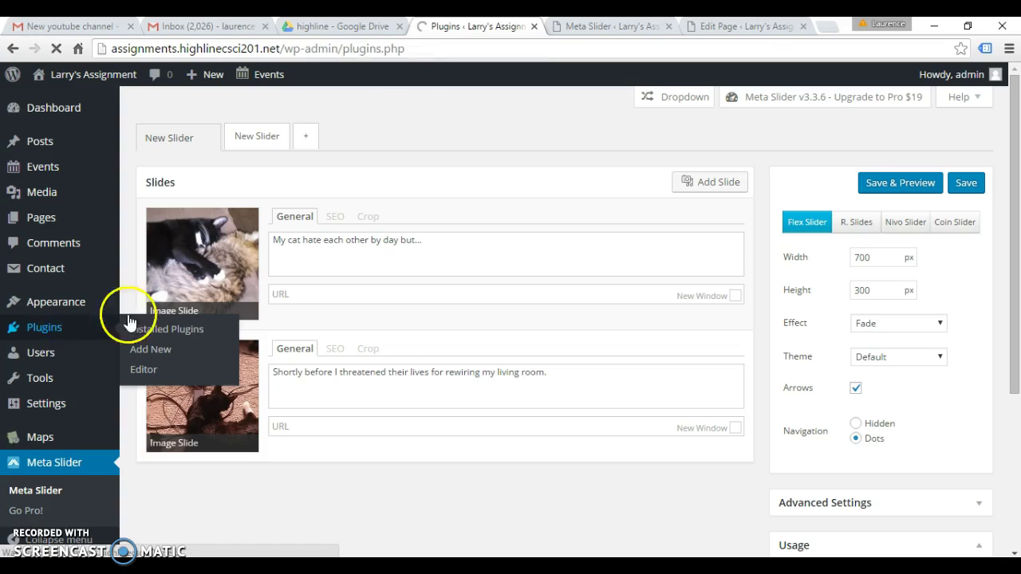
scroll(276, 335, "down", 4)
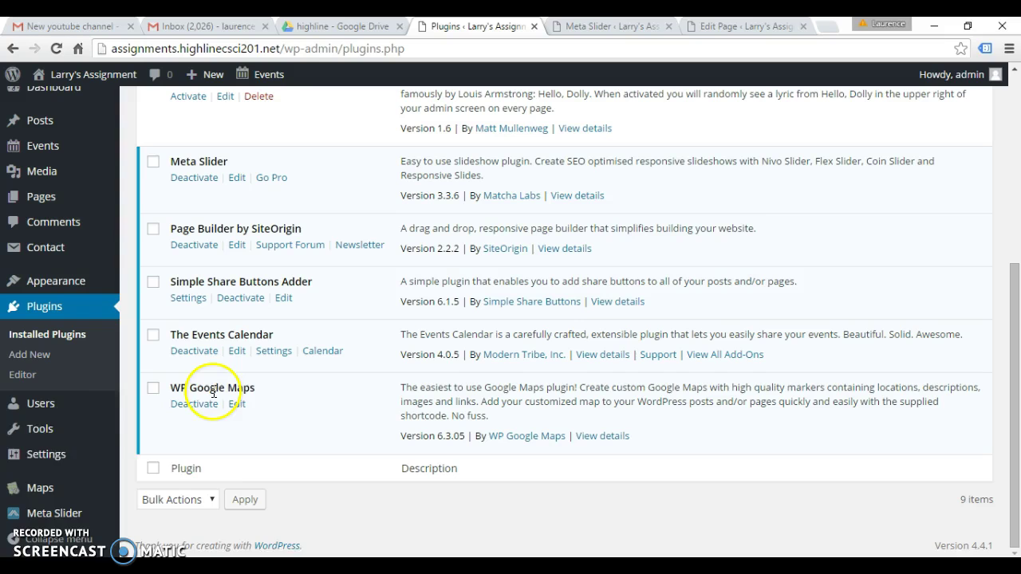
mouse_move(43, 496)
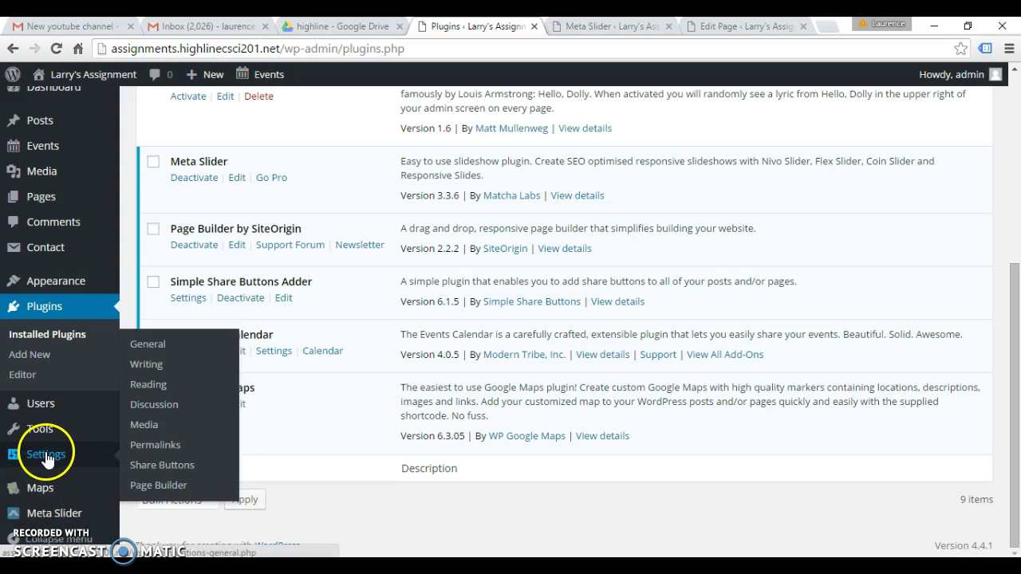
scroll(41, 292, "up", 2)
mouse_move(42, 305)
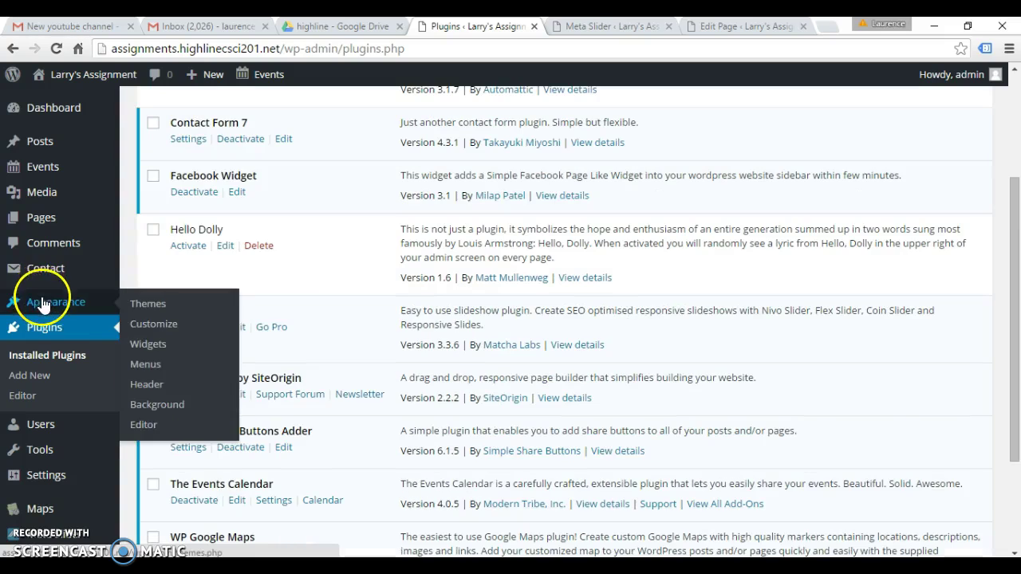
mouse_move(42, 178)
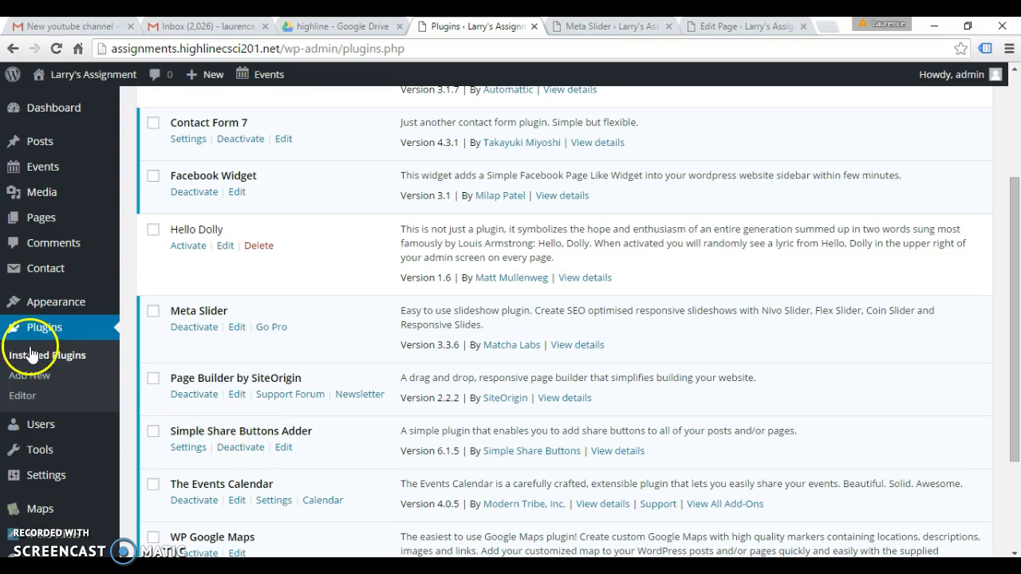
scroll(69, 511, "down", 1)
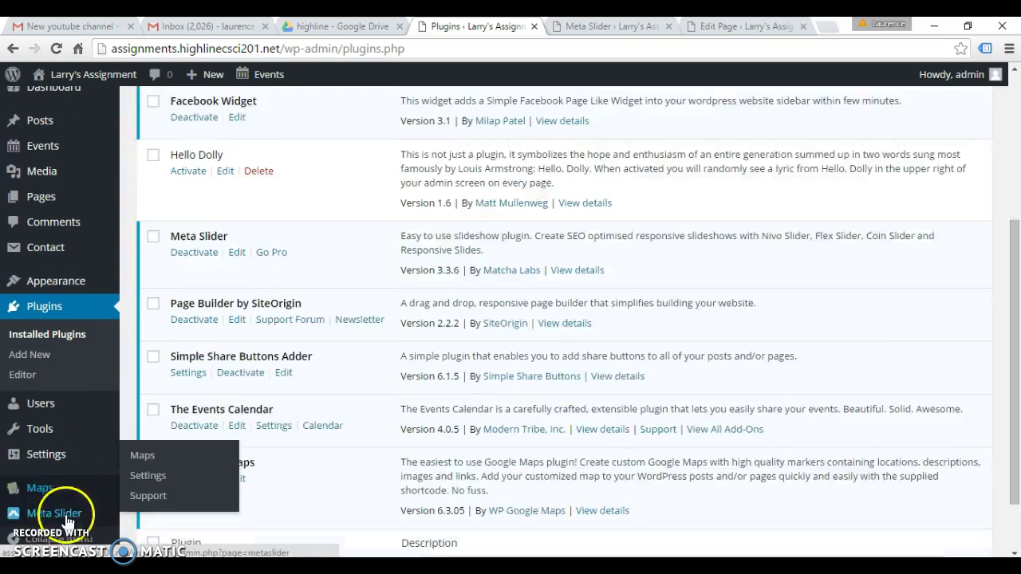
scroll(69, 523, "down", 1)
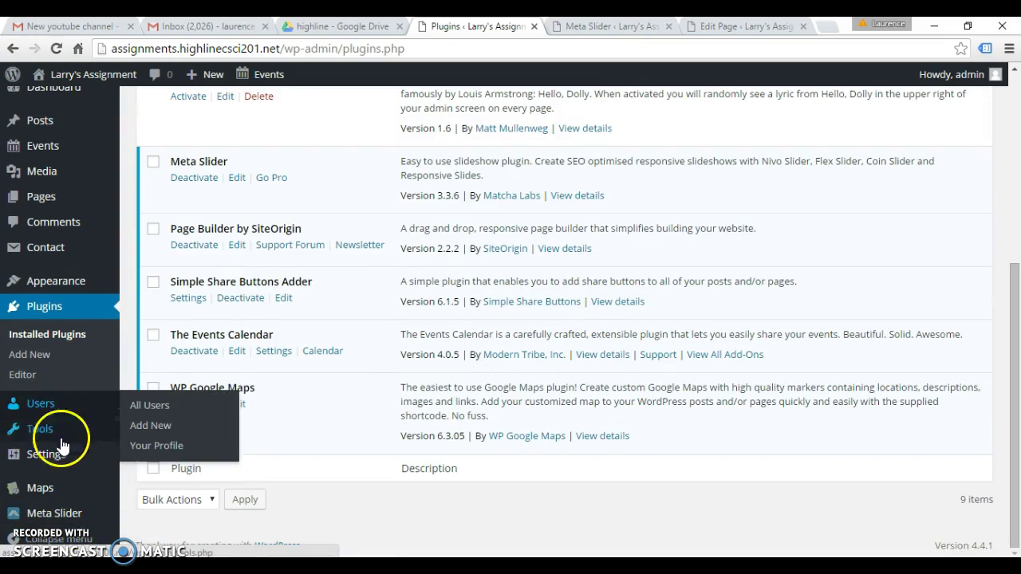
left_click(164, 466)
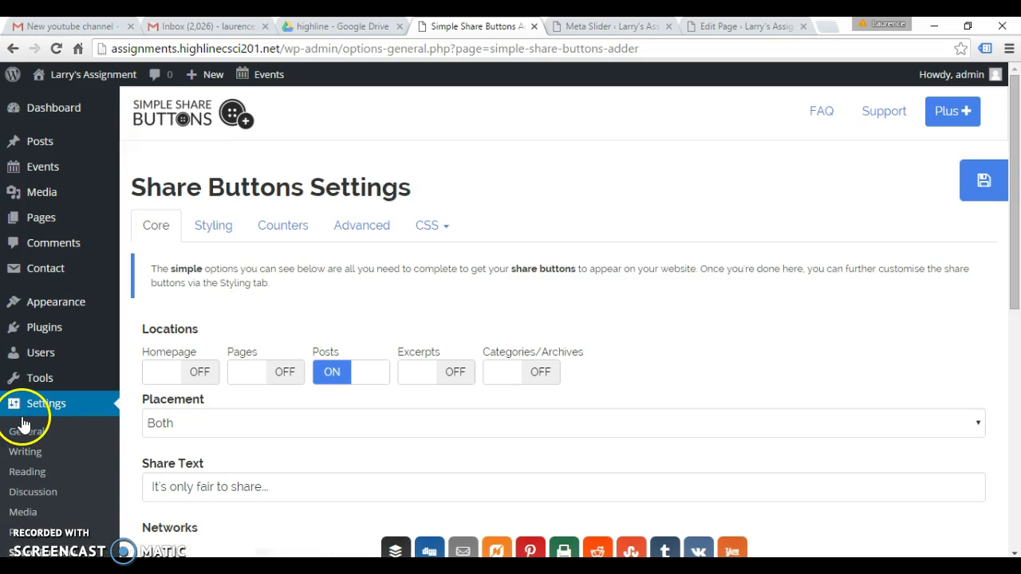
Return to the installed plugins and compare their Settings links with the entries the plugins add to the admin menu
left_click(45, 332)
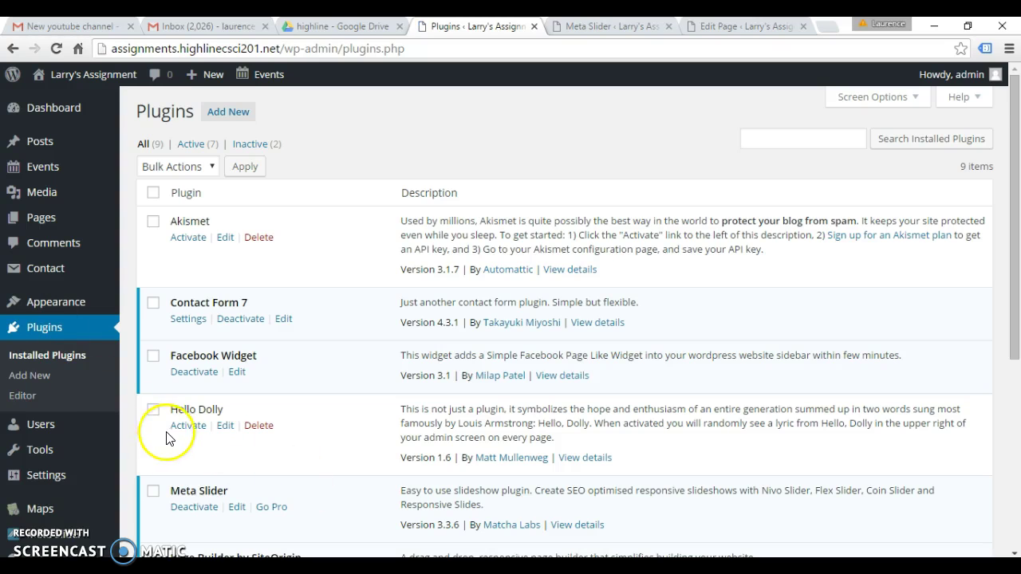
scroll(167, 438, "down", 4)
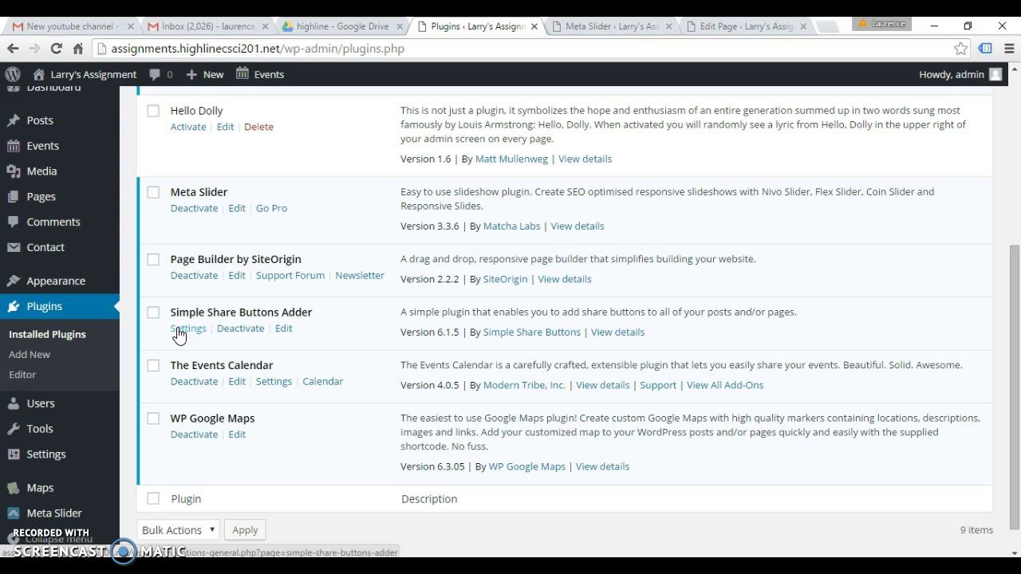
mouse_move(72, 131)
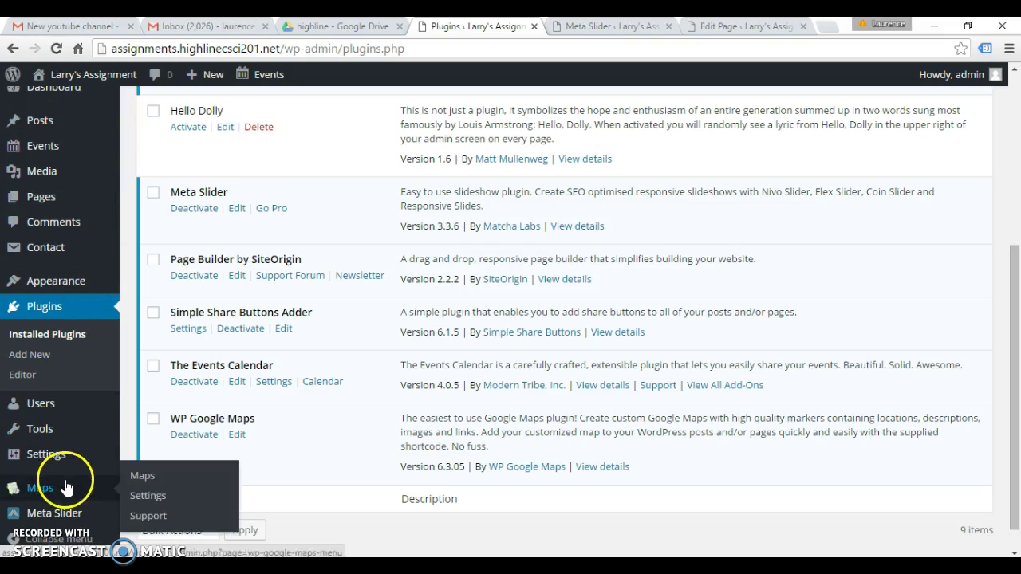
mouse_move(62, 212)
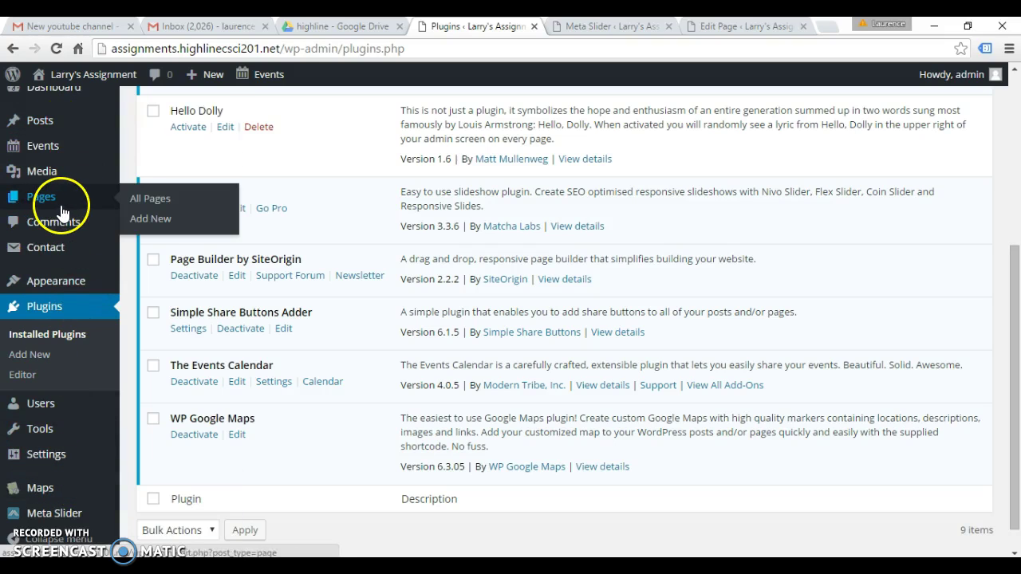
mouse_move(90, 464)
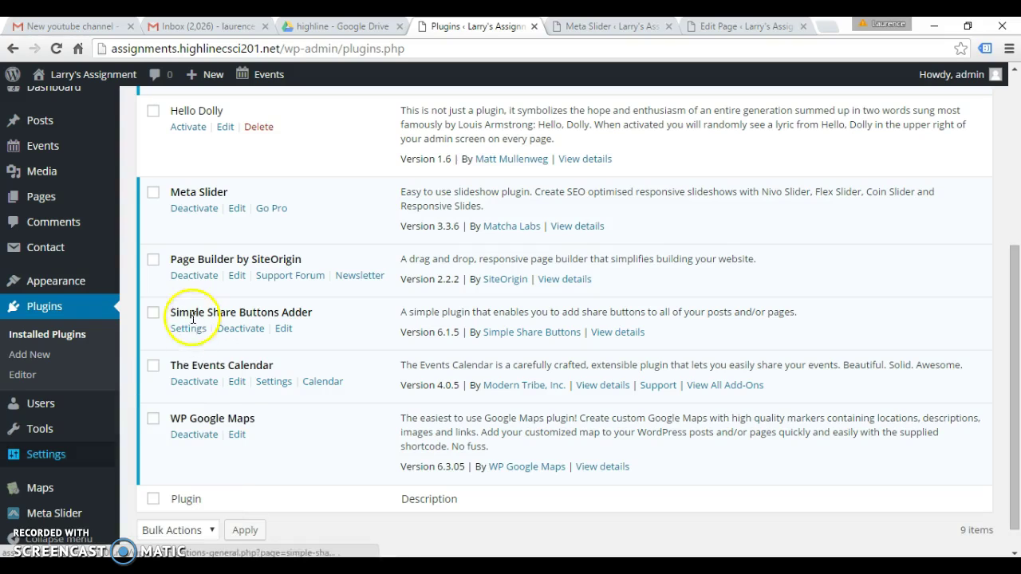
scroll(157, 282, "down", 1)
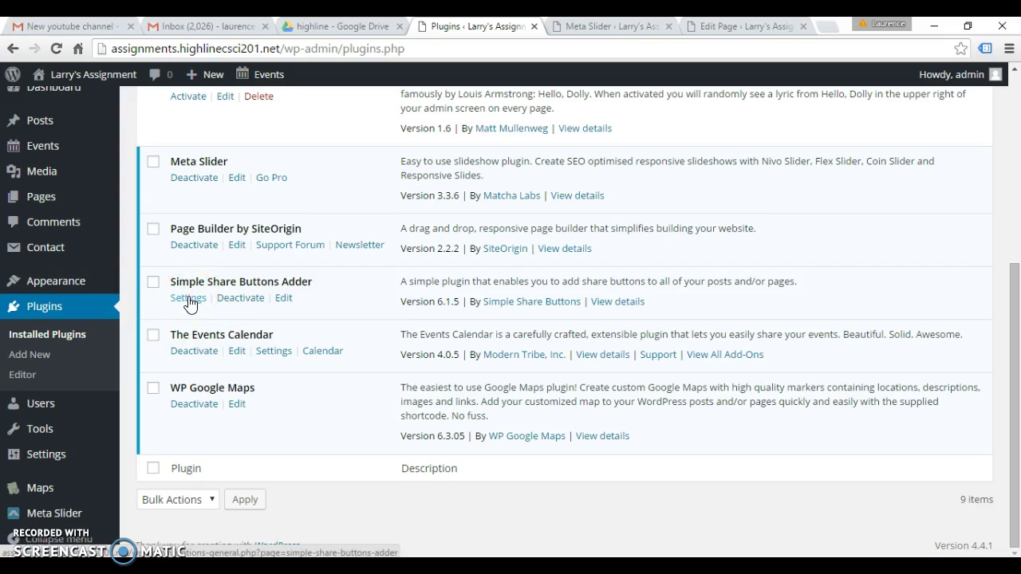
left_click(341, 442)
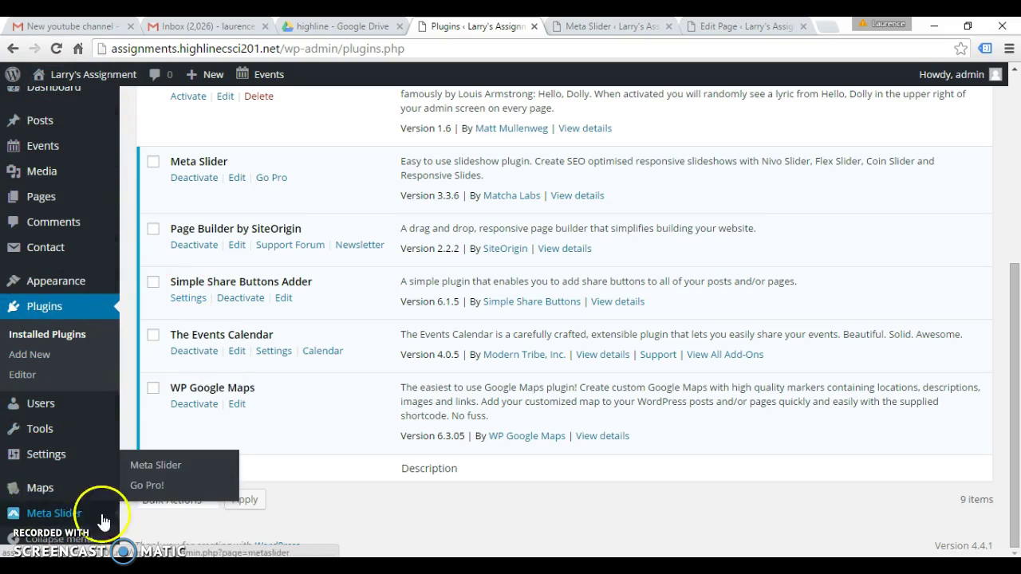
Open the details of the Page Builder by SiteOrigin plugin and read its description and installation notes
mouse_move(51, 185)
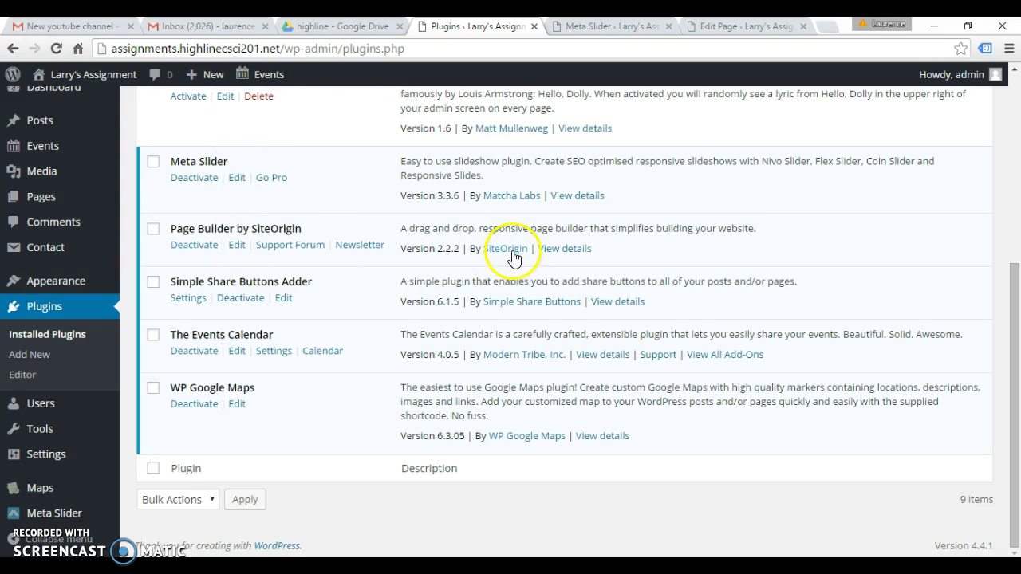
left_click(565, 249)
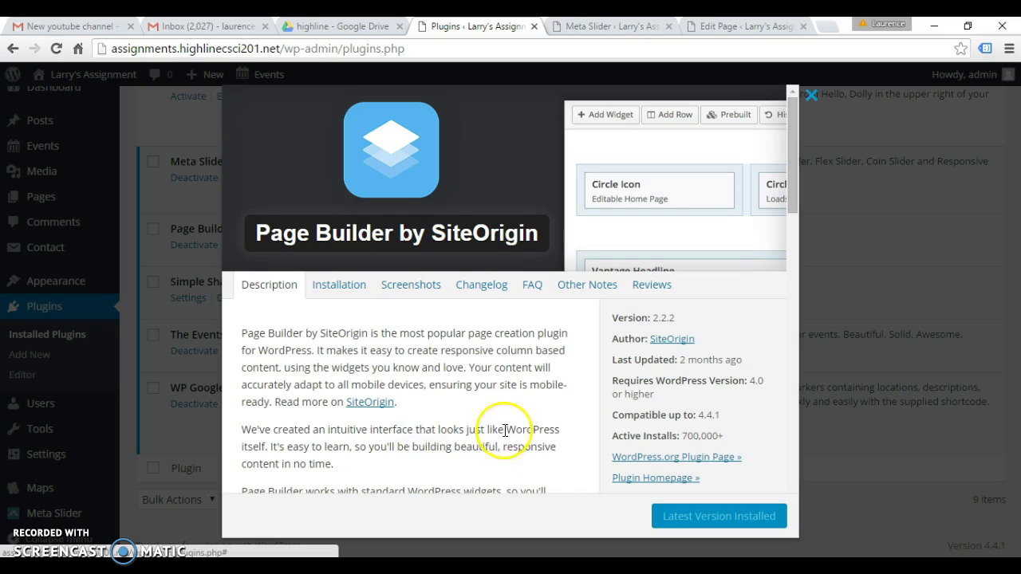
scroll(295, 374, "down", 2)
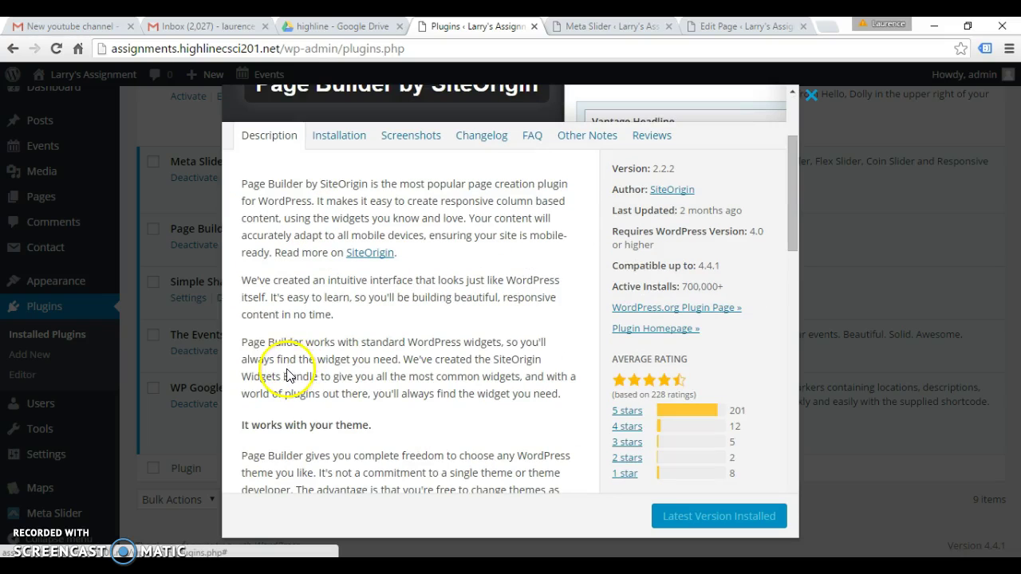
scroll(288, 375, "down", 2)
scroll(285, 394, "down", 2)
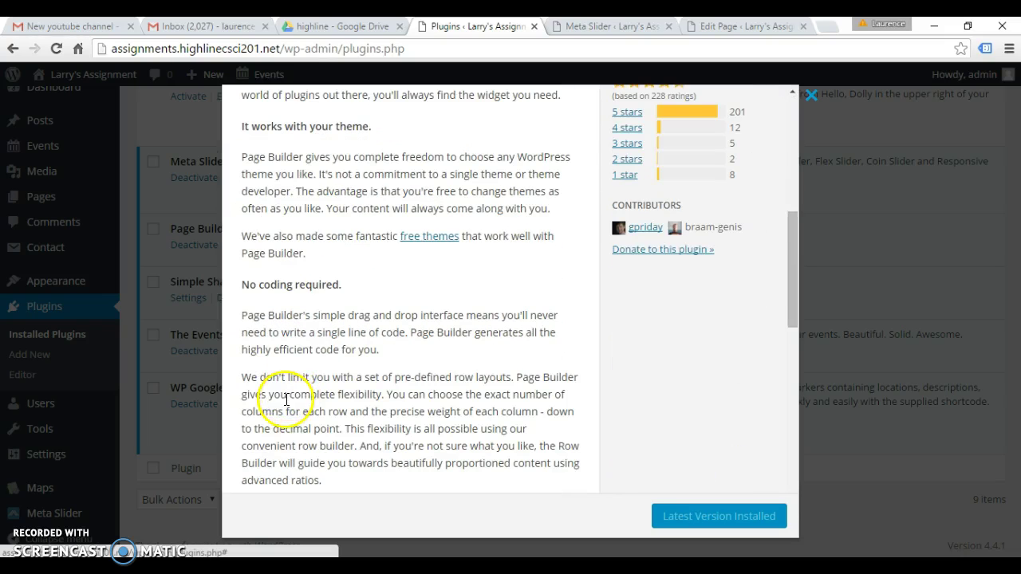
scroll(285, 399, "up", 6)
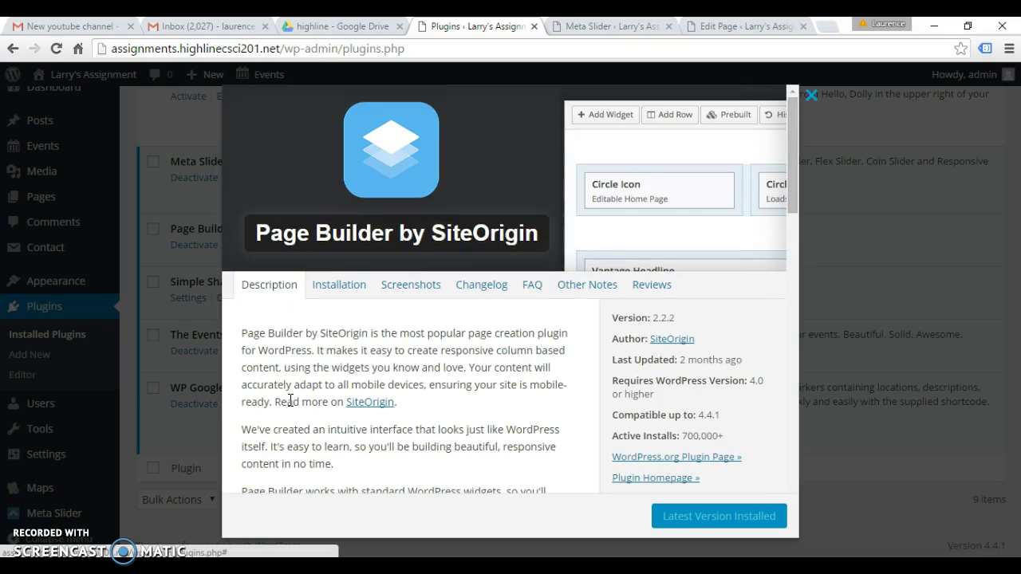
left_click(345, 288)
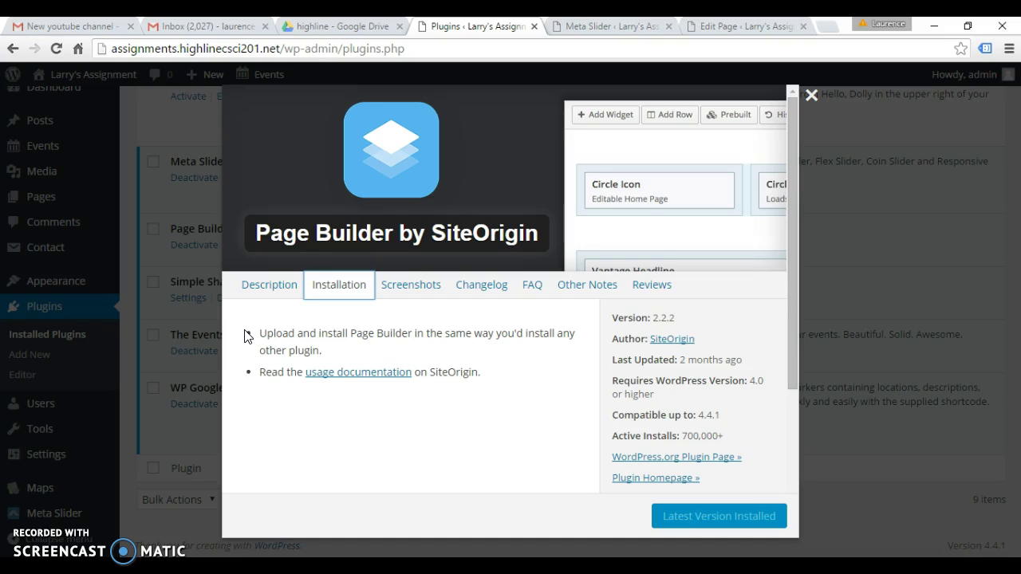
left_click(251, 402)
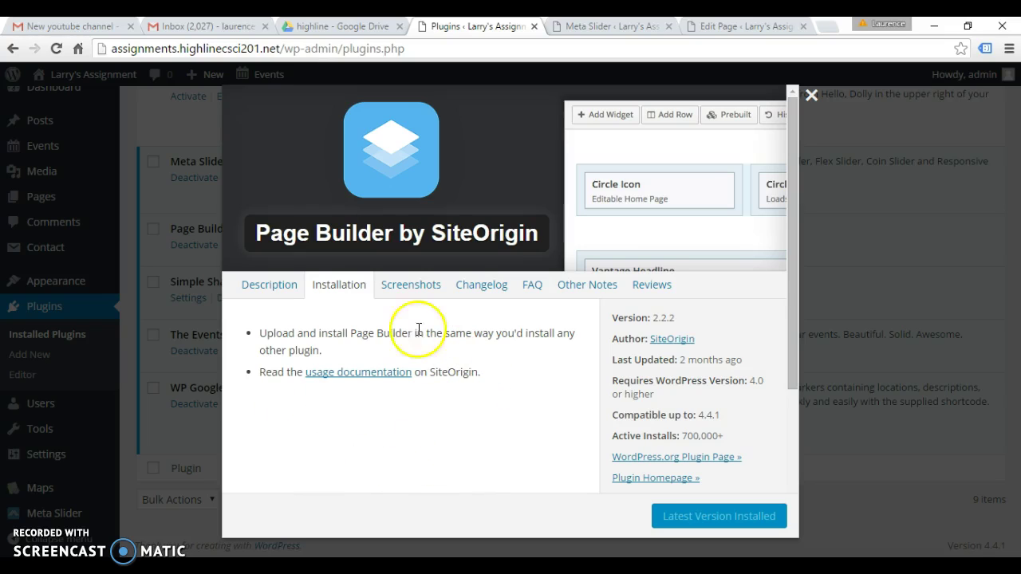
Look through the Page Builder plugin's screenshots and open the one showing the page builder interface
left_click(410, 290)
scroll(401, 410, "down", 2)
left_click(419, 258)
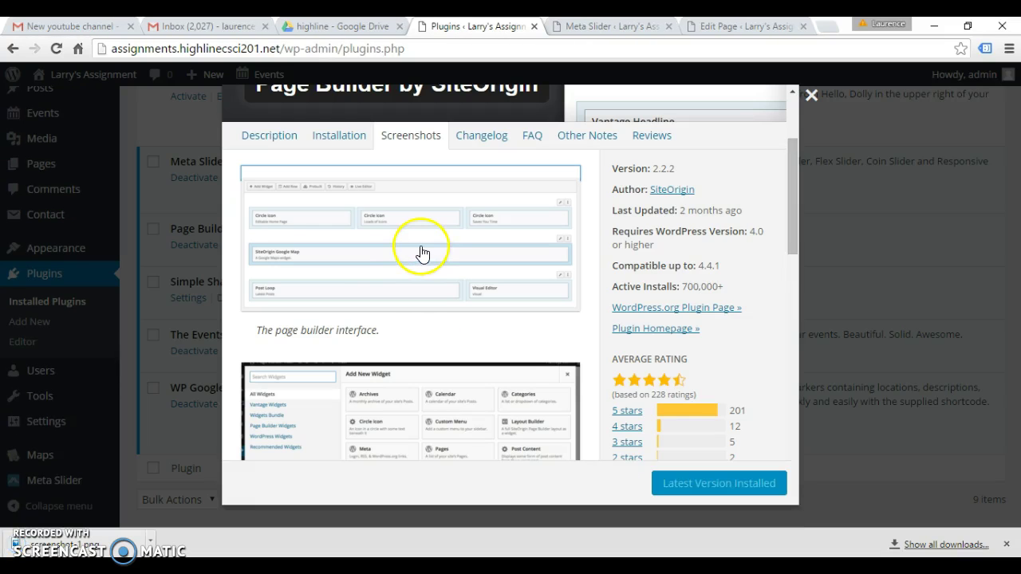
scroll(421, 360, "down", 2)
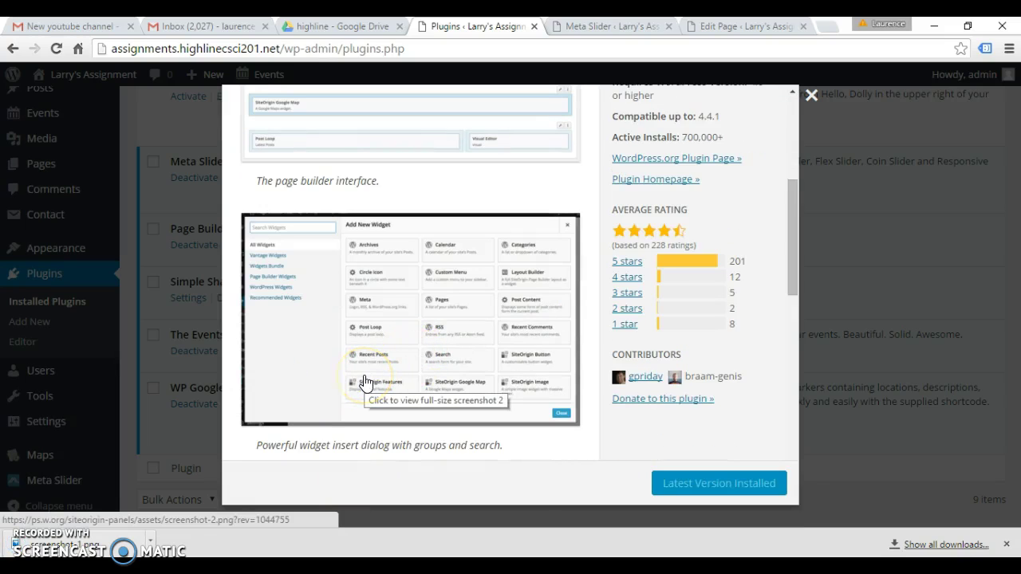
scroll(364, 383, "down", 2)
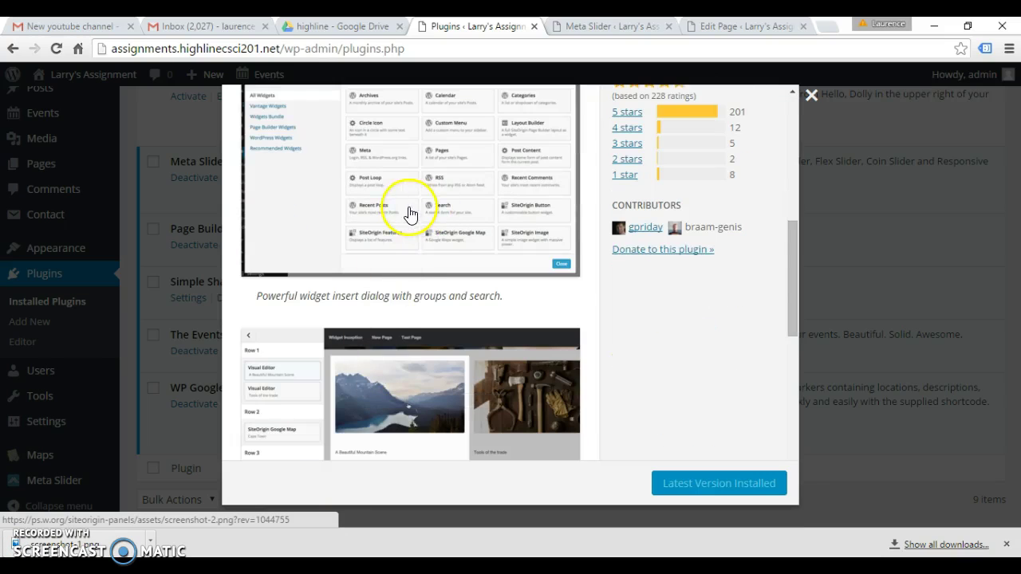
scroll(405, 246, "down", 1)
scroll(375, 335, "down", 2)
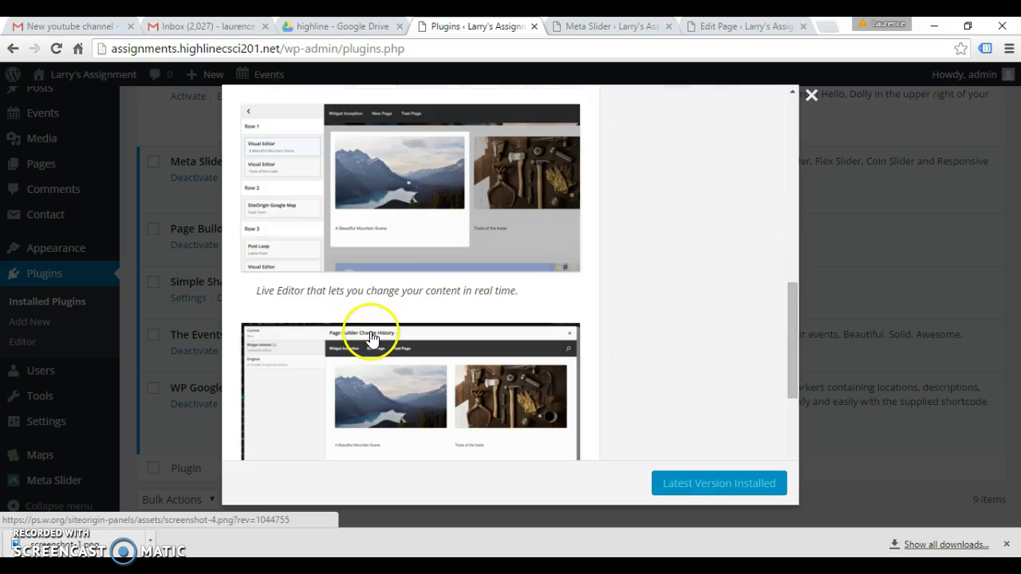
scroll(372, 339, "down", 2)
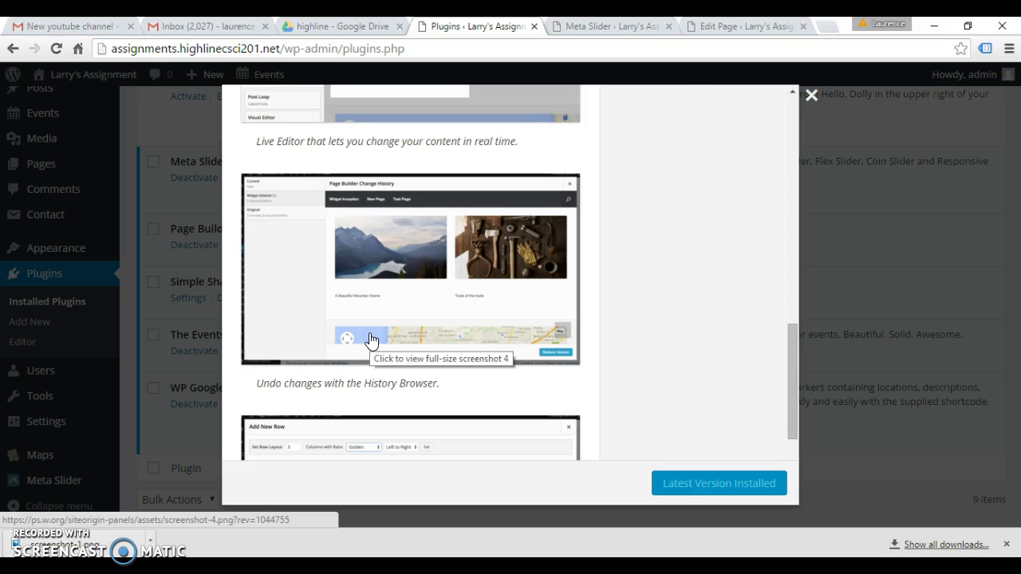
scroll(370, 340, "up", 8)
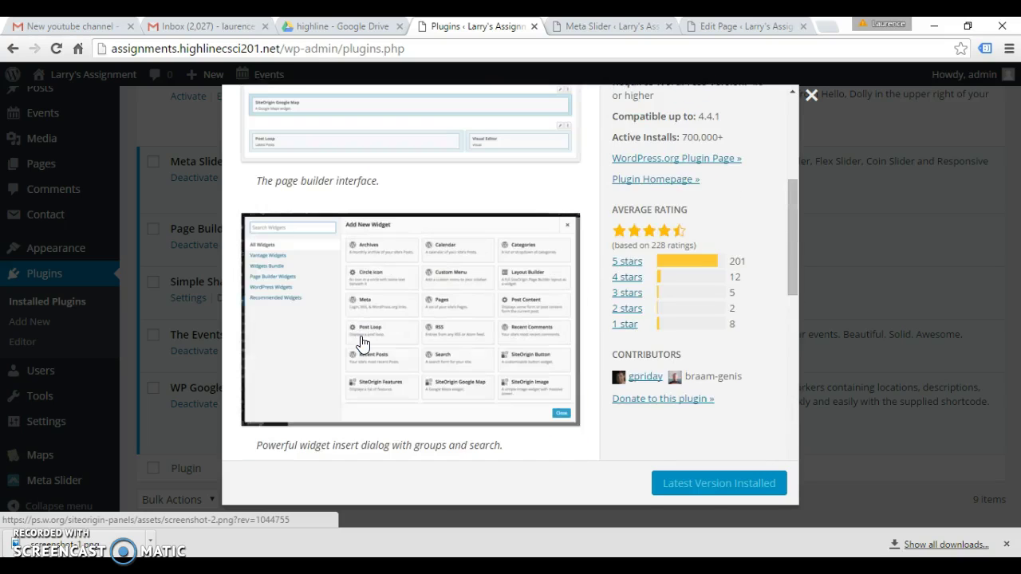
scroll(360, 343, "up", 1)
Read the Page Builder plugin's FAQ and close its details window
left_click(530, 214)
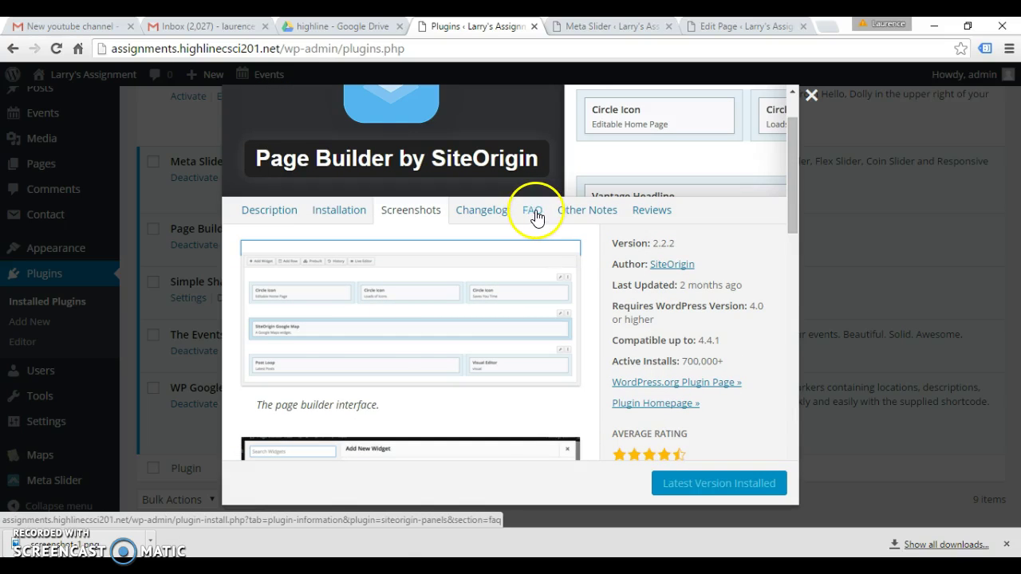
left_click(533, 212)
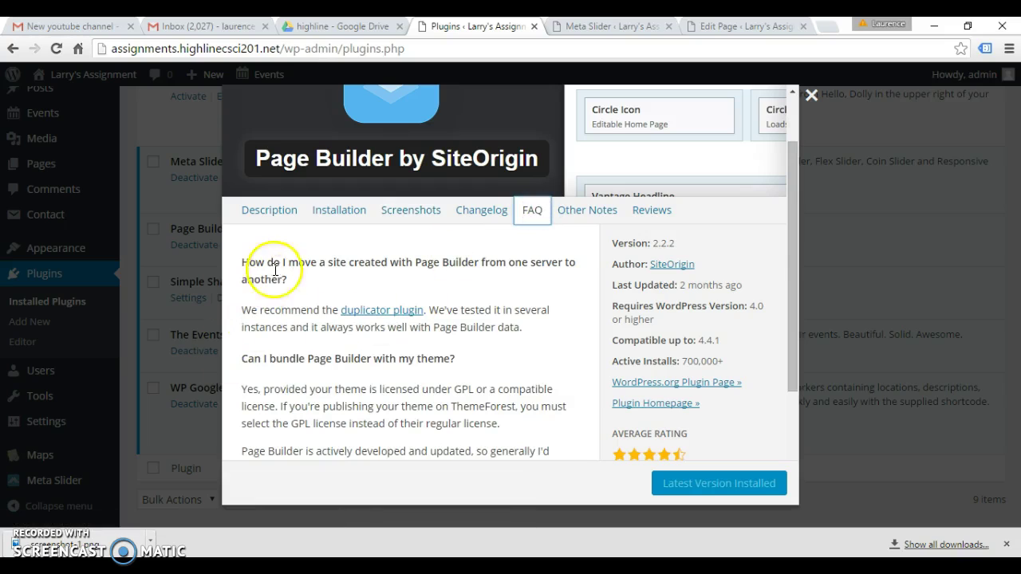
scroll(274, 260, "down", 1)
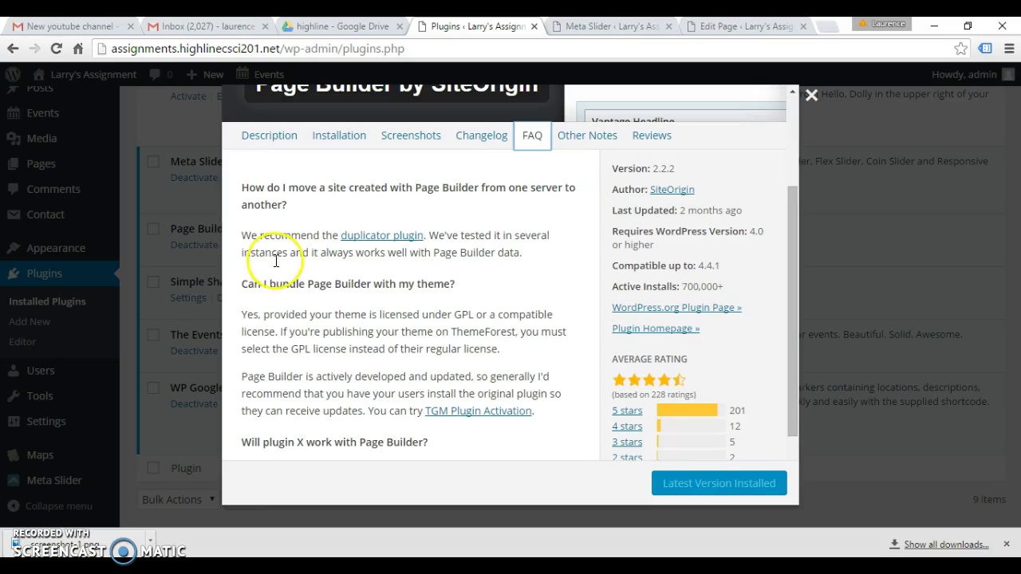
left_click(811, 97)
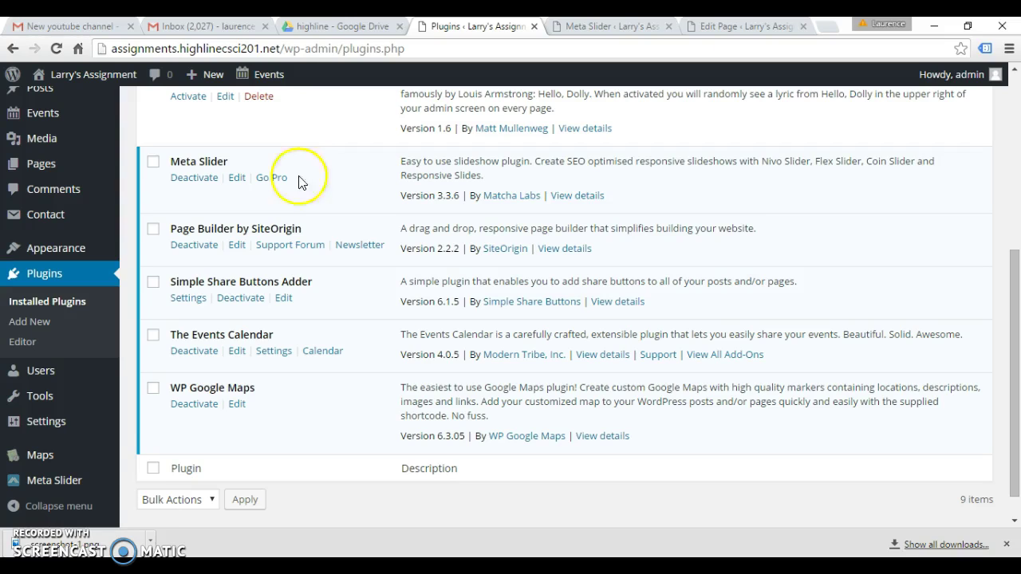
Open the Contact Forms list that Contact Form 7 adds to the admin area
scroll(178, 333, "up", 3)
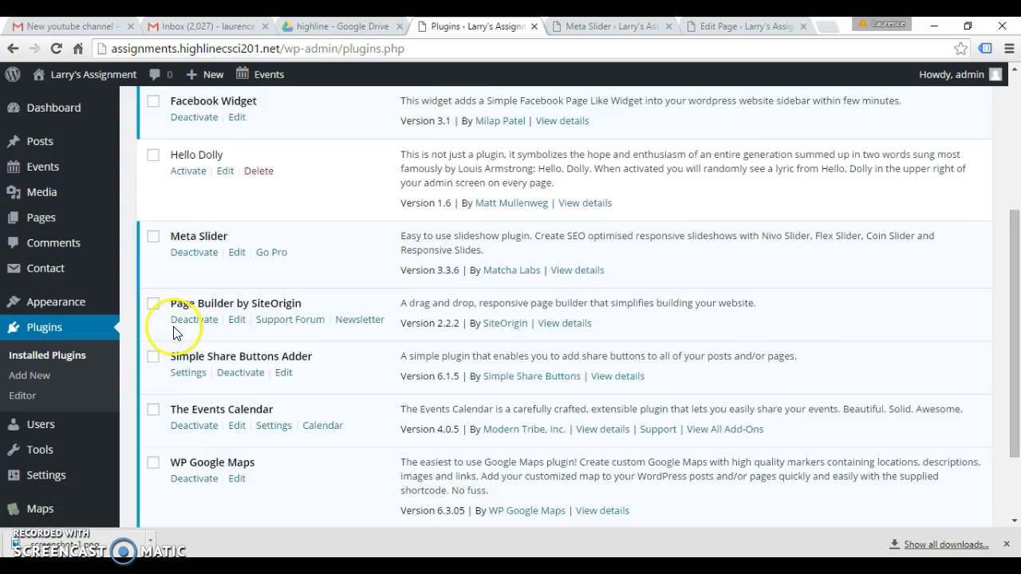
scroll(175, 333, "up", 1)
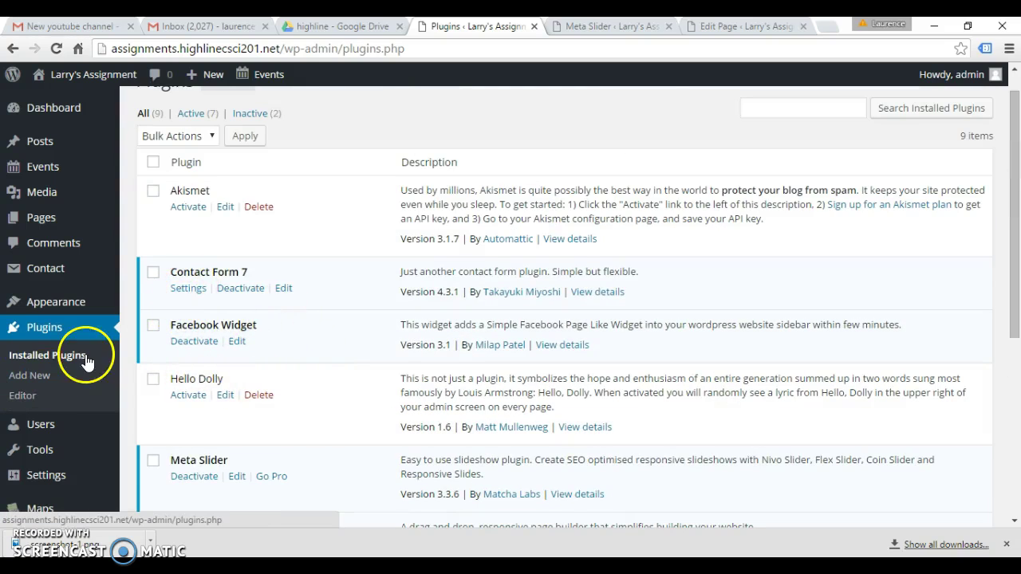
mouse_move(58, 268)
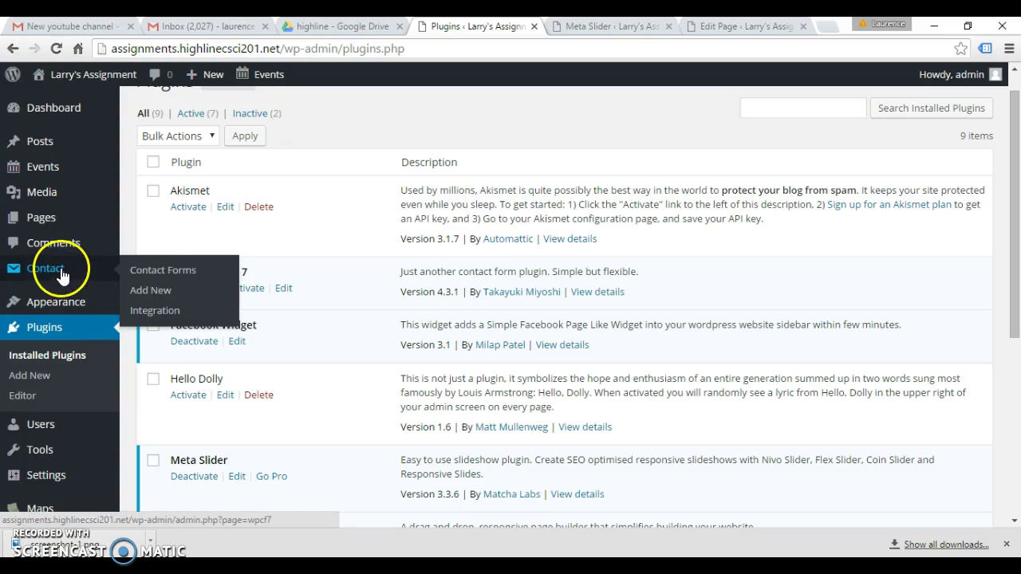
left_click(157, 272)
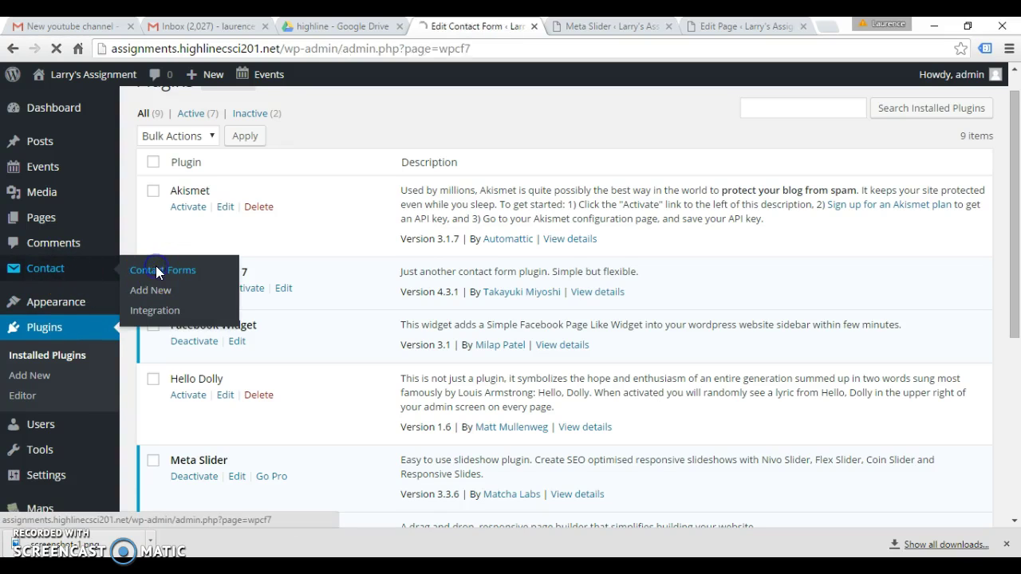
scroll(361, 341, "down", 1)
mouse_move(246, 381)
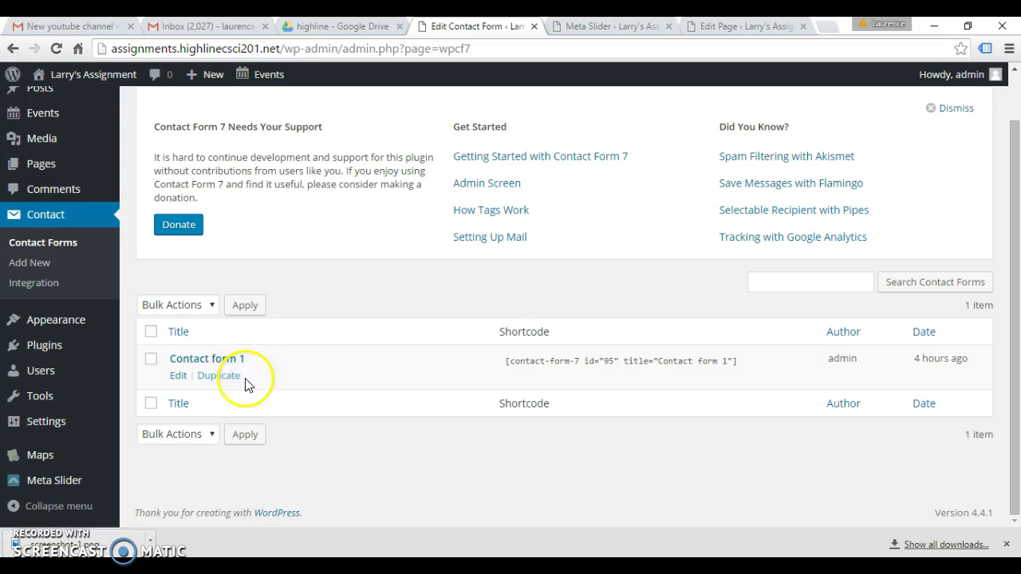
Copy the complete shortcode of Contact form 1 from the contact forms list
left_click(508, 363)
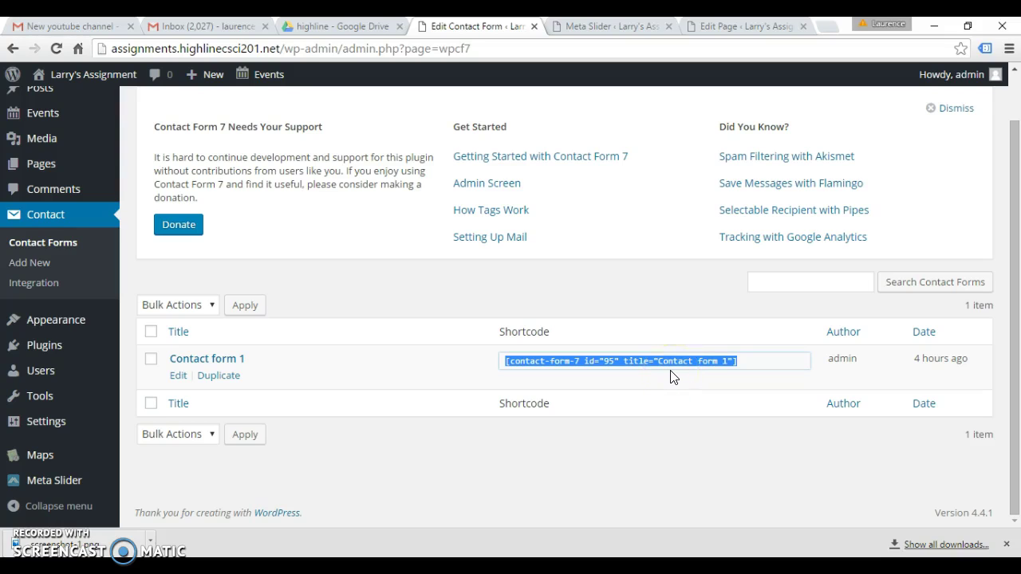
key("ctrl+plus")
key("ctrl+plus")
key("ctrl+plus")
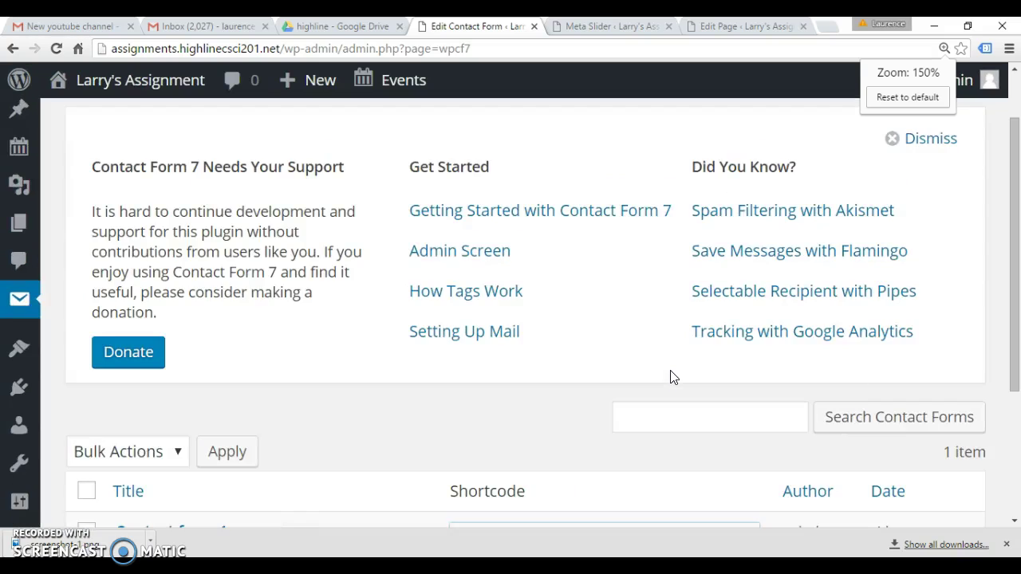
scroll(484, 410, "down", 2)
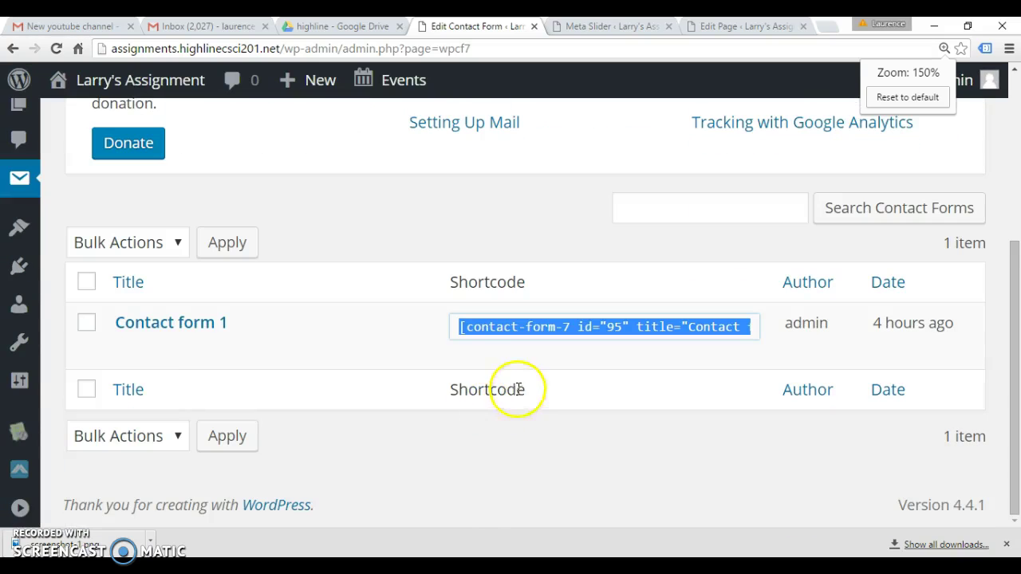
left_click(469, 340)
left_click_drag(449, 330, 496, 327)
double_click(503, 326)
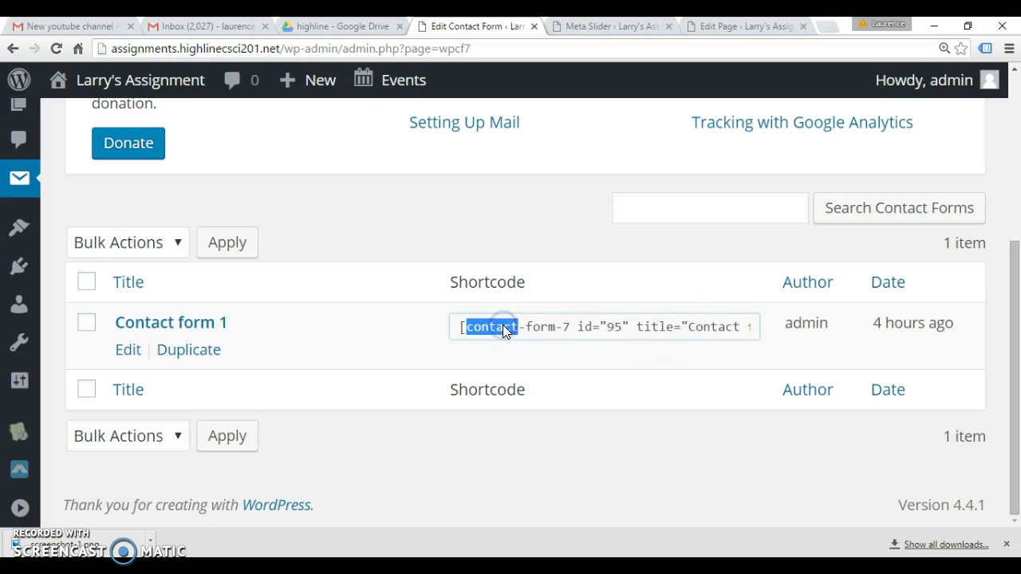
key("ctrl+a")
key("ctrl+c")
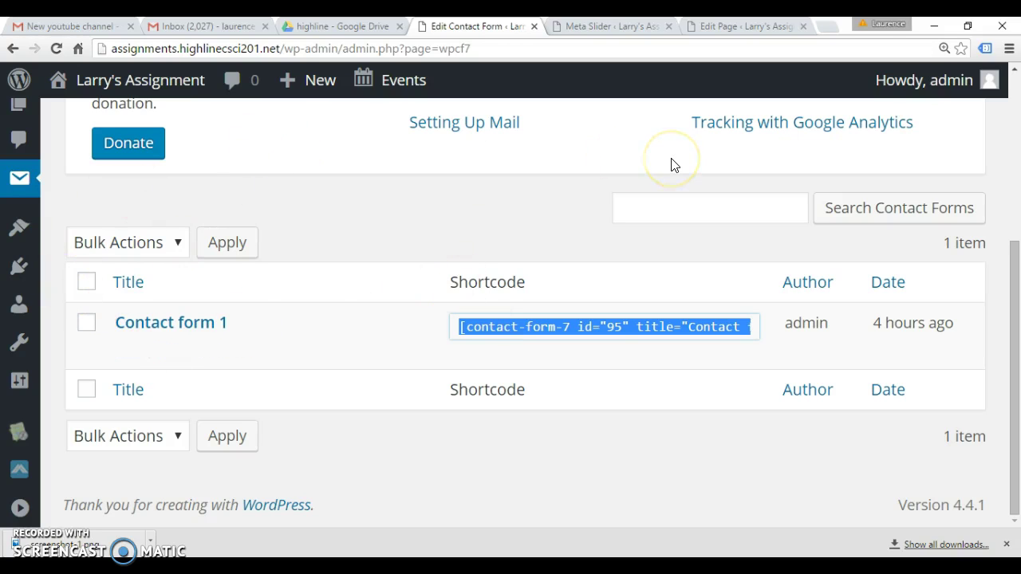
Add a new page to the site with the title TEST SHORTCODE
key("ctrl+minus")
left_click(565, 216)
left_click(605, 180)
key("ctrl+minus")
key("ctrl+minus")
key("ctrl+minus")
key("ctrl+minus")
key("ctrl+minus")
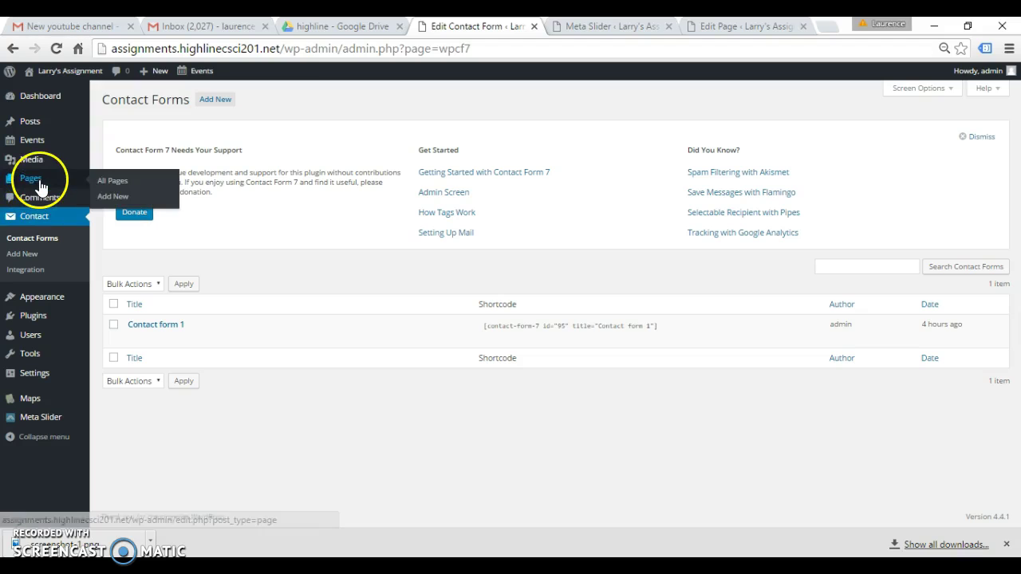
mouse_move(62, 178)
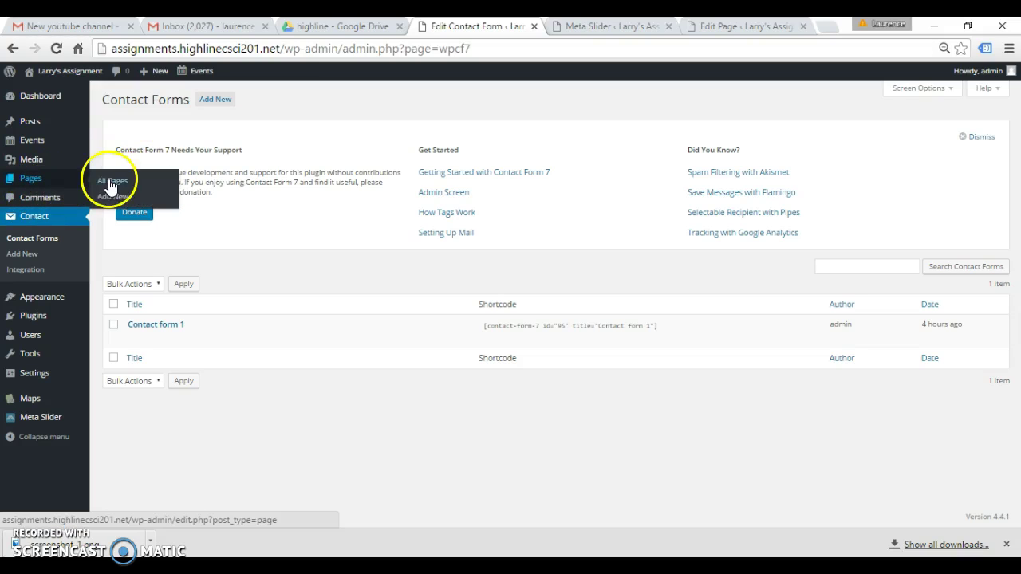
left_click(110, 182)
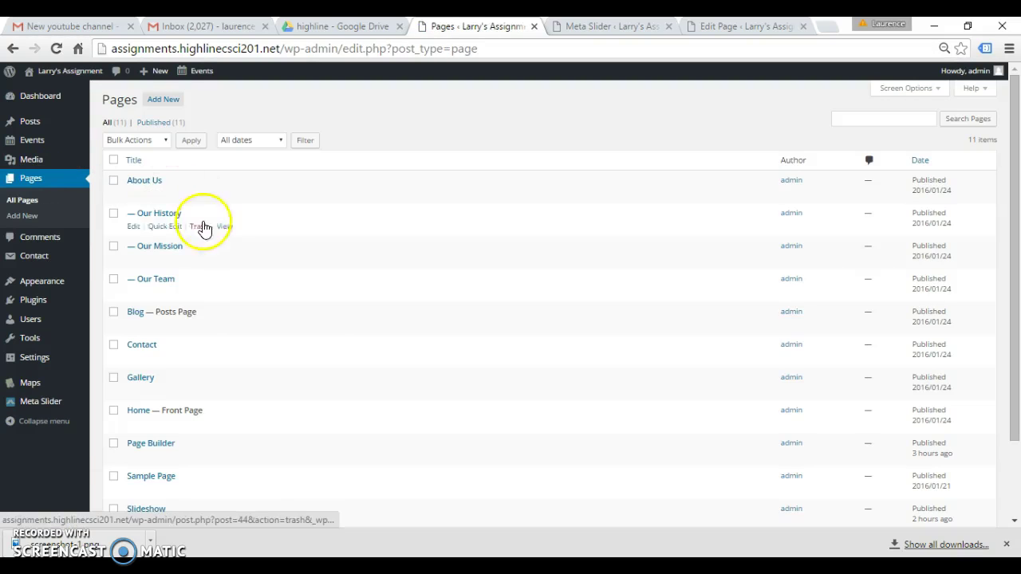
left_click(163, 101)
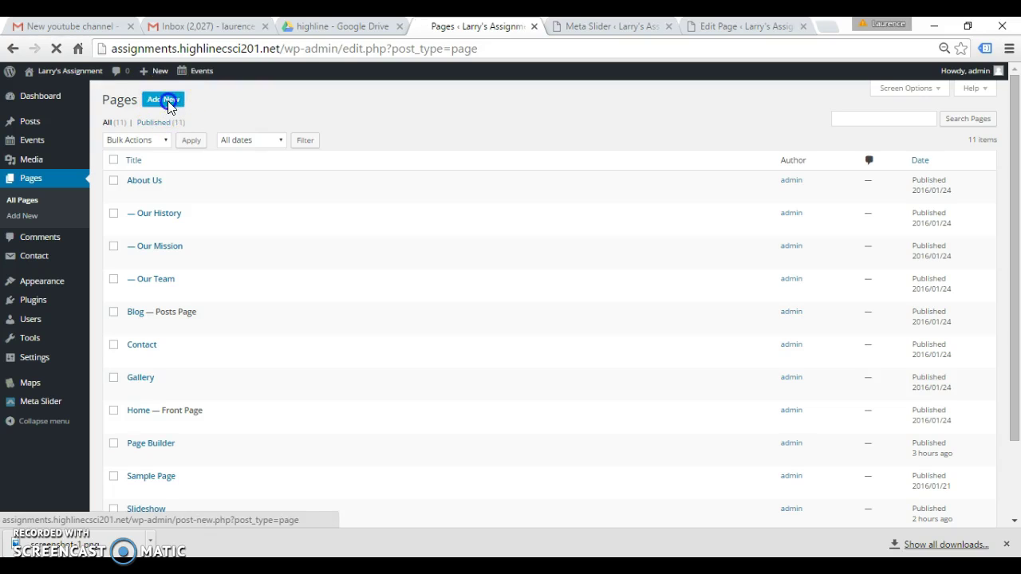
left_click(140, 127)
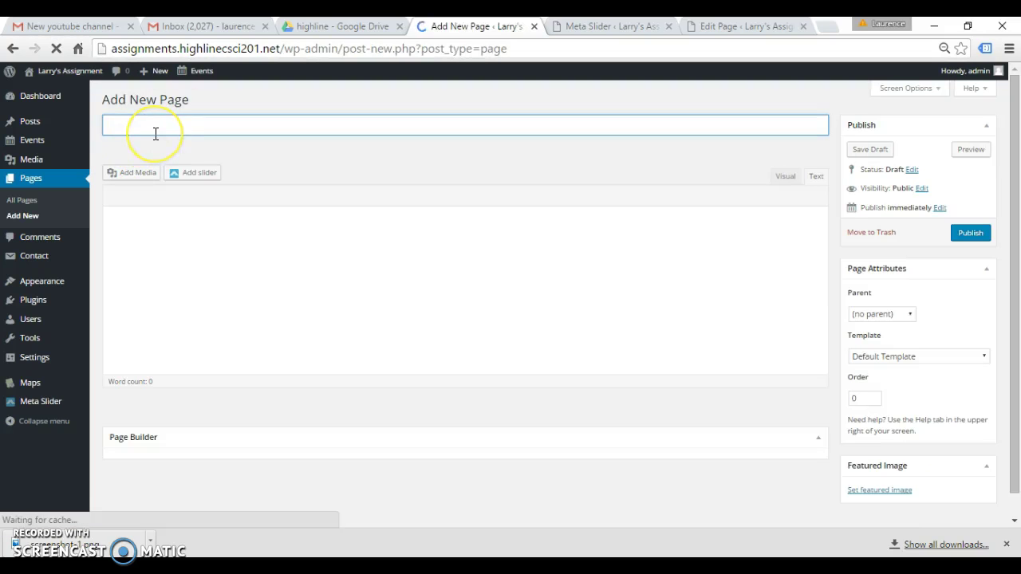
type("TEST SHORTCOD")
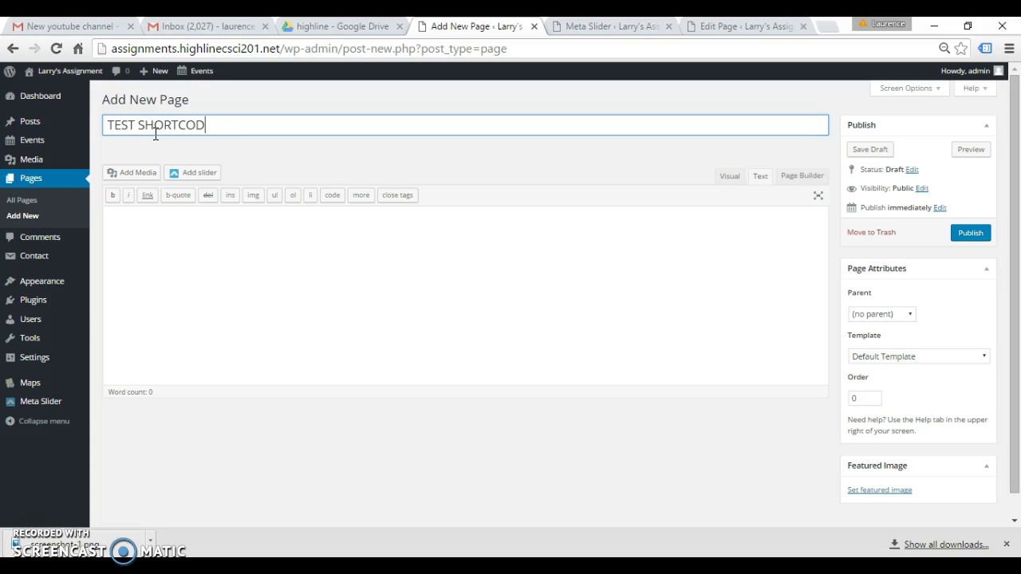
Paste the shortcode [contact-form-7 id="95" title="Contact form 1"] into the new page's content
left_click(121, 222)
key("ctrl+v")
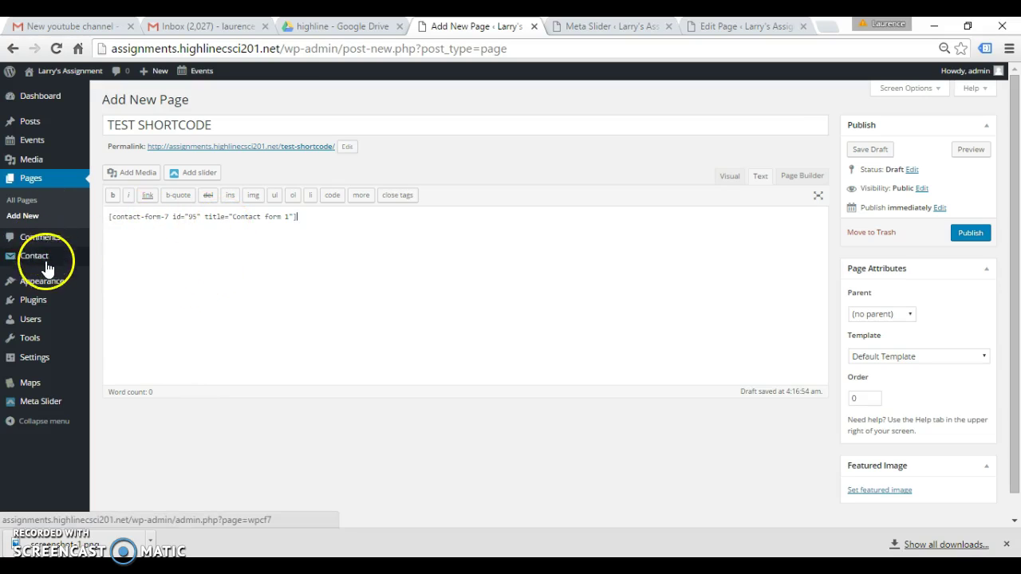
mouse_move(48, 263)
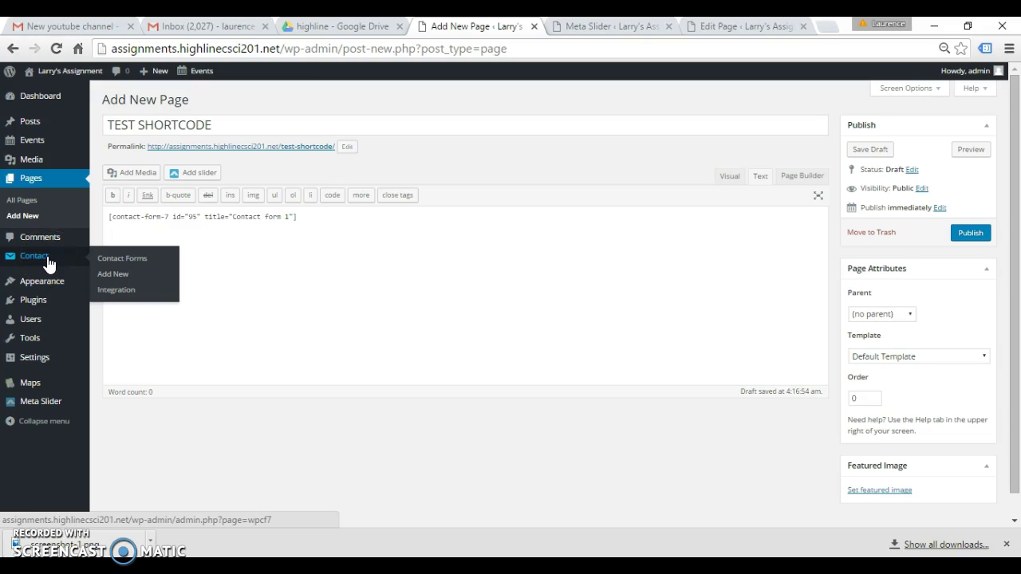
Publish the TEST SHORTCODE page and open the live page in a new tab to check the rendered contact form
left_click(965, 234)
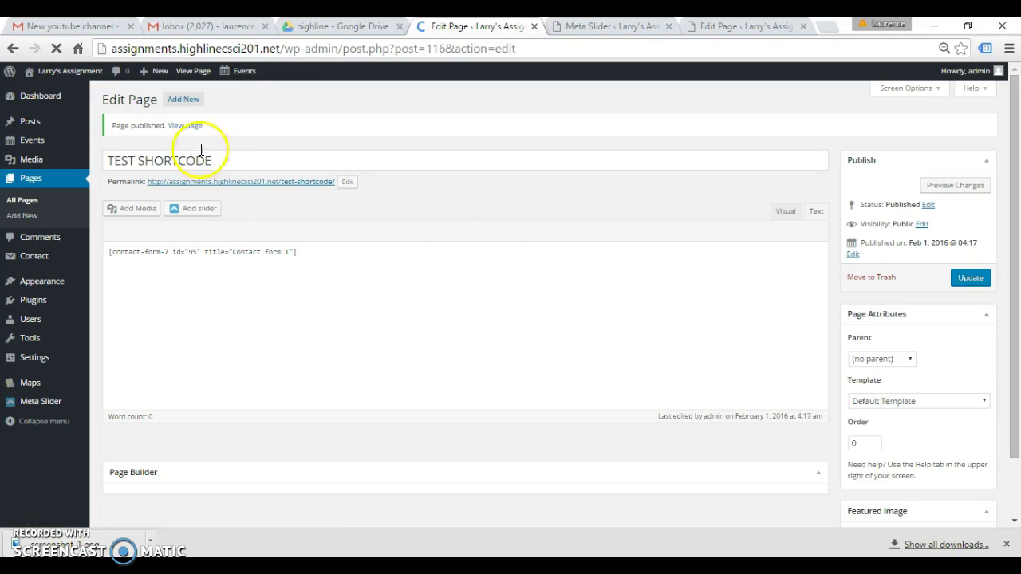
right_click(190, 130)
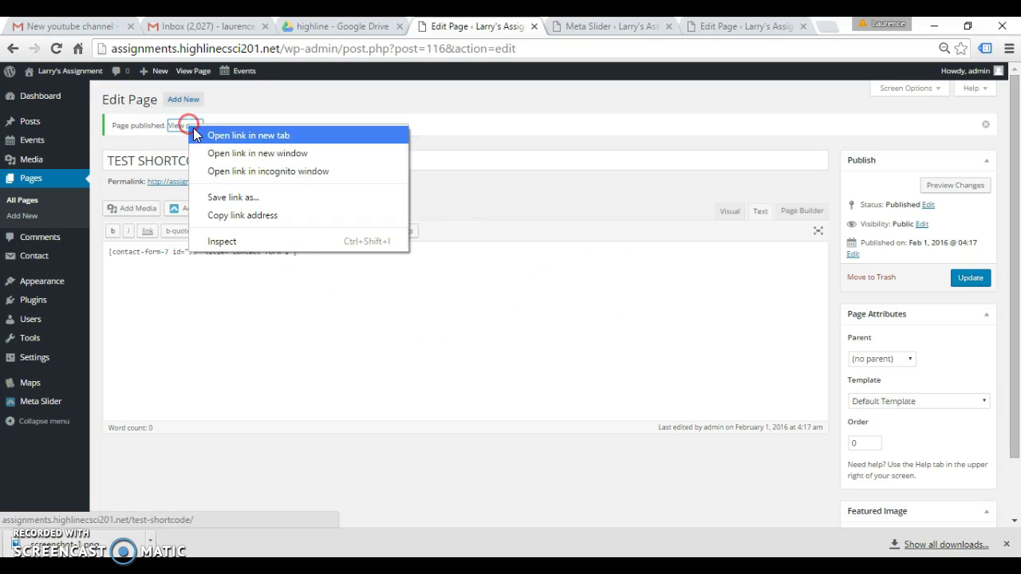
left_click(218, 135)
left_click(515, 28)
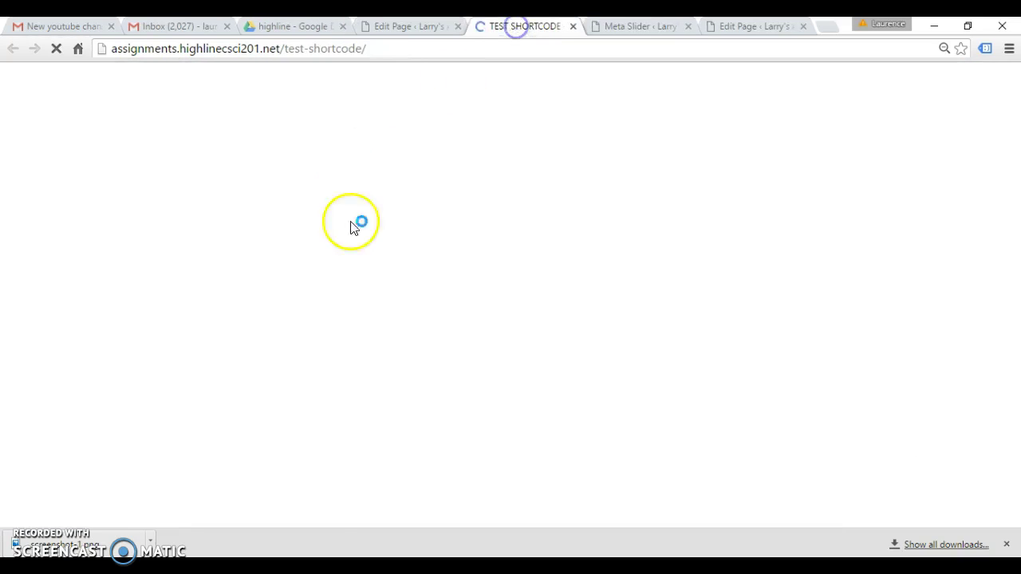
scroll(275, 307, "down", 1)
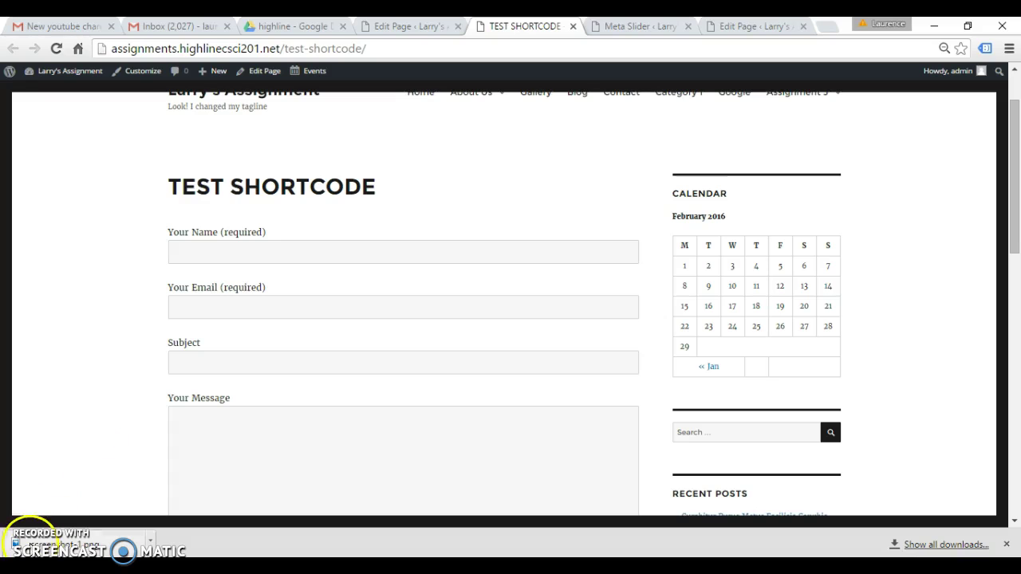
Return to the TEST SHORTCODE page's editor and examine the contact form shortcode in its content
left_click(394, 25)
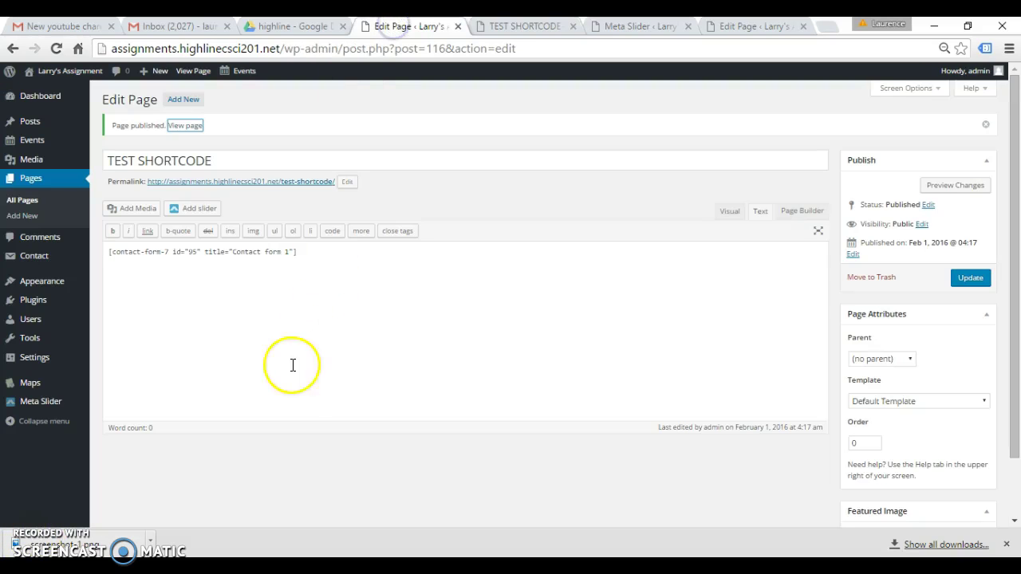
left_click(311, 254)
left_click_drag(310, 254, 90, 252)
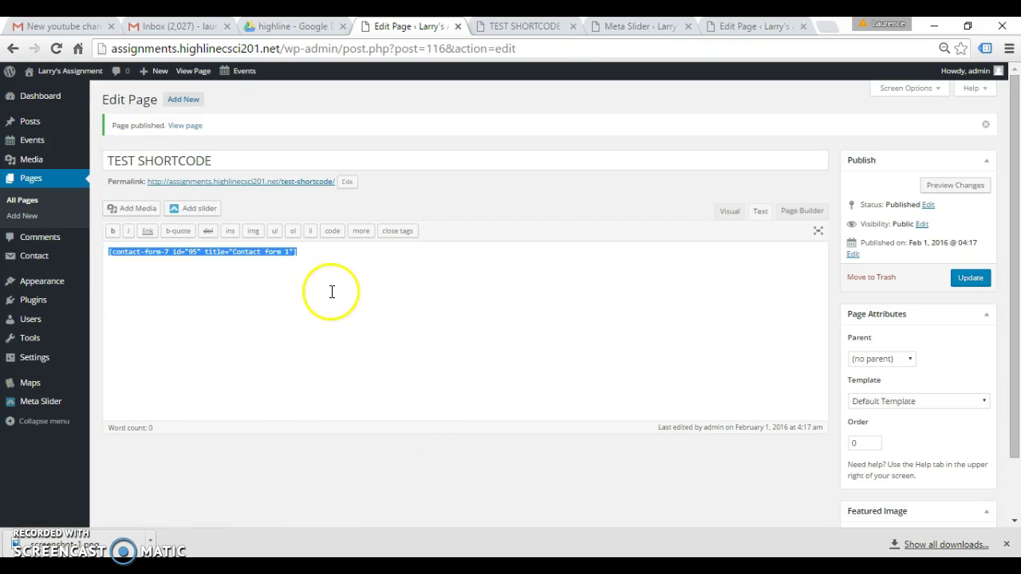
left_click(316, 261)
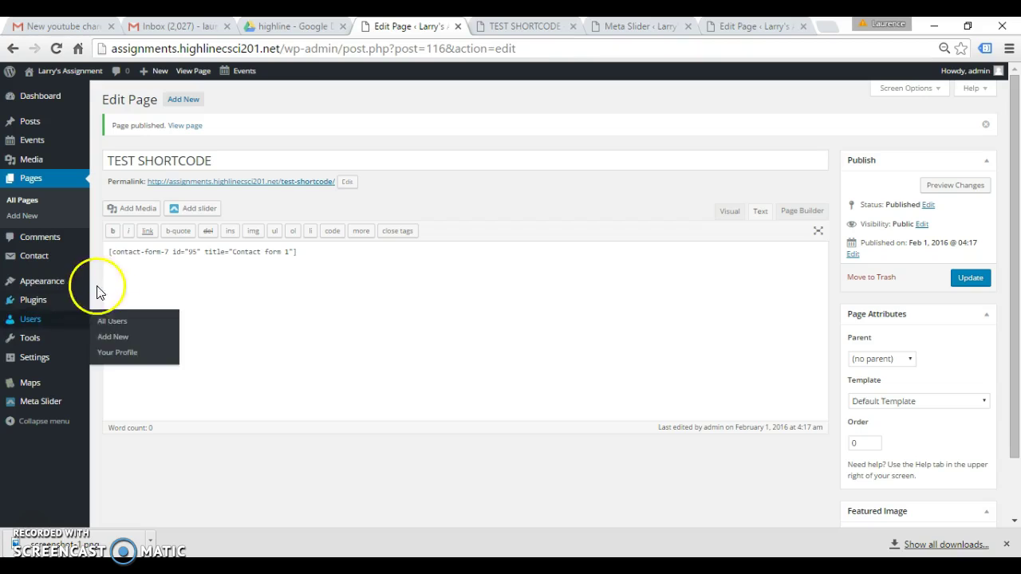
left_click(110, 252)
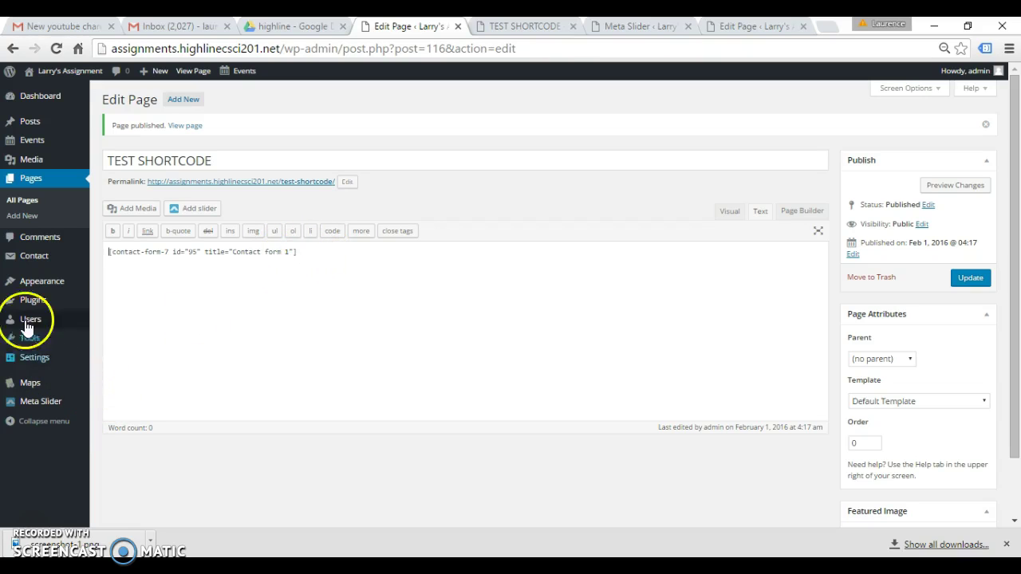
Open the Slideshow page for editing from the list of all pages and locate its metaslider shortcode
left_click(31, 204)
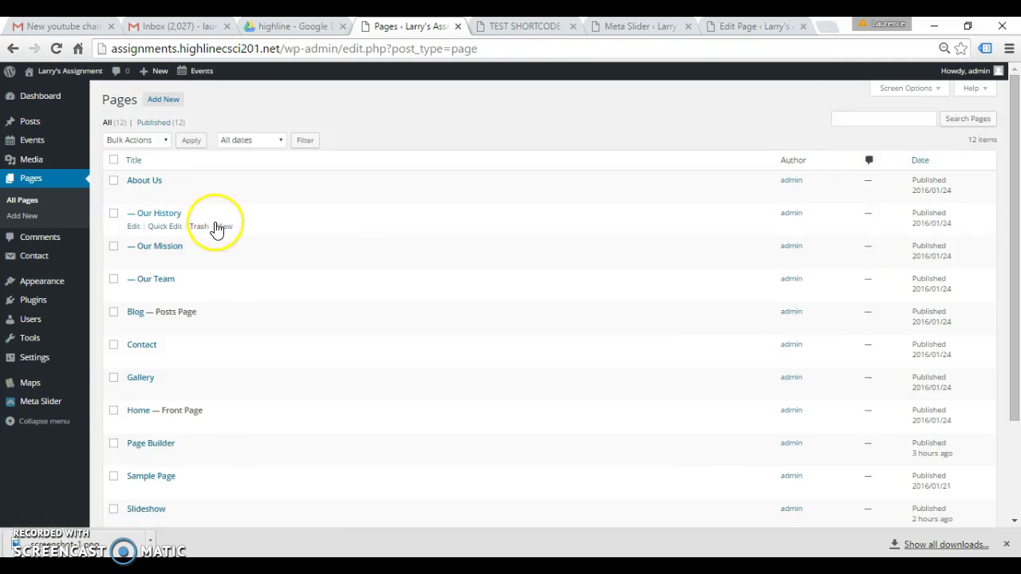
scroll(216, 229, "down", 3)
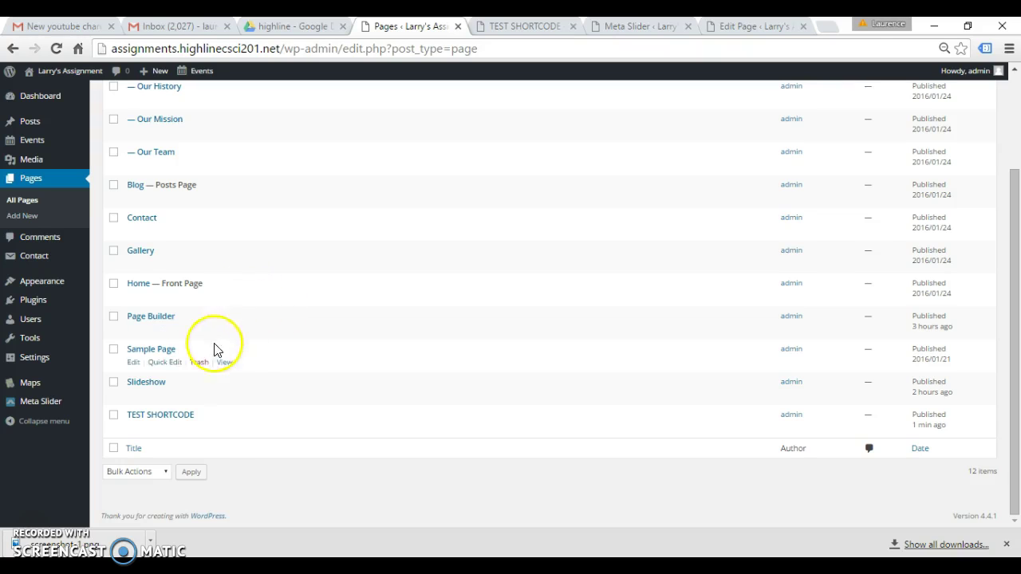
scroll(135, 355, "up", 1)
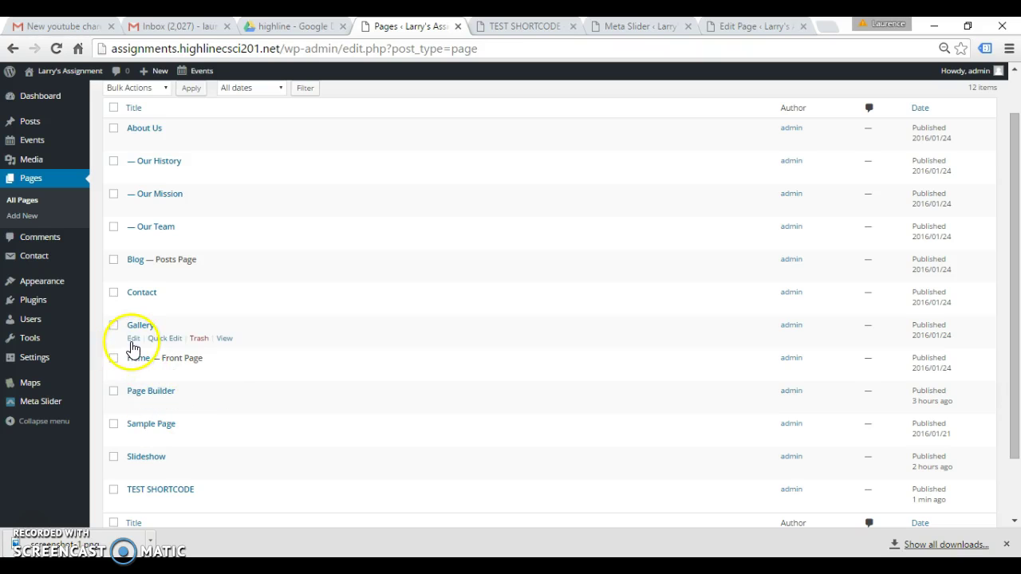
scroll(137, 353, "down", 1)
left_click(149, 384)
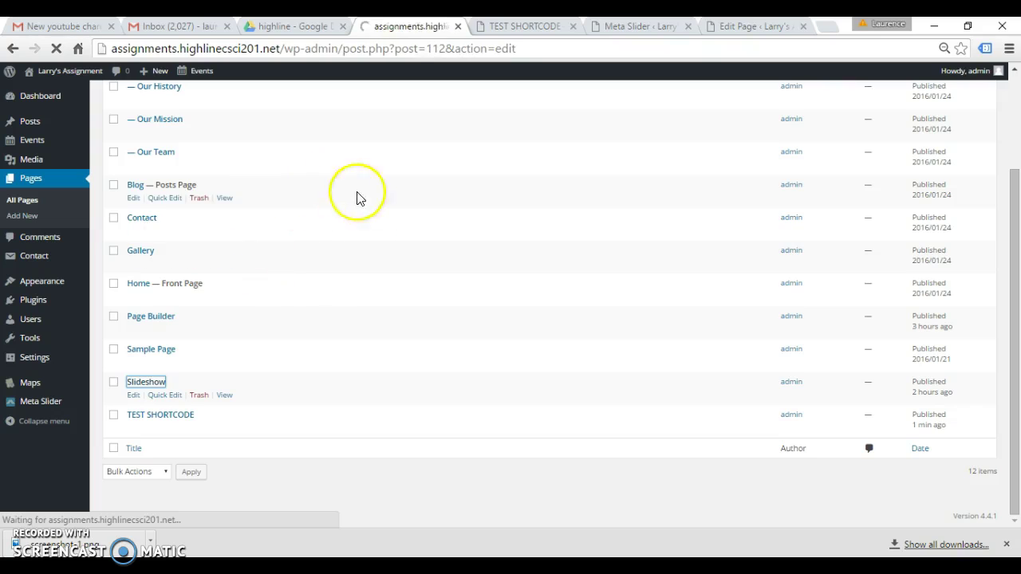
left_click(192, 220)
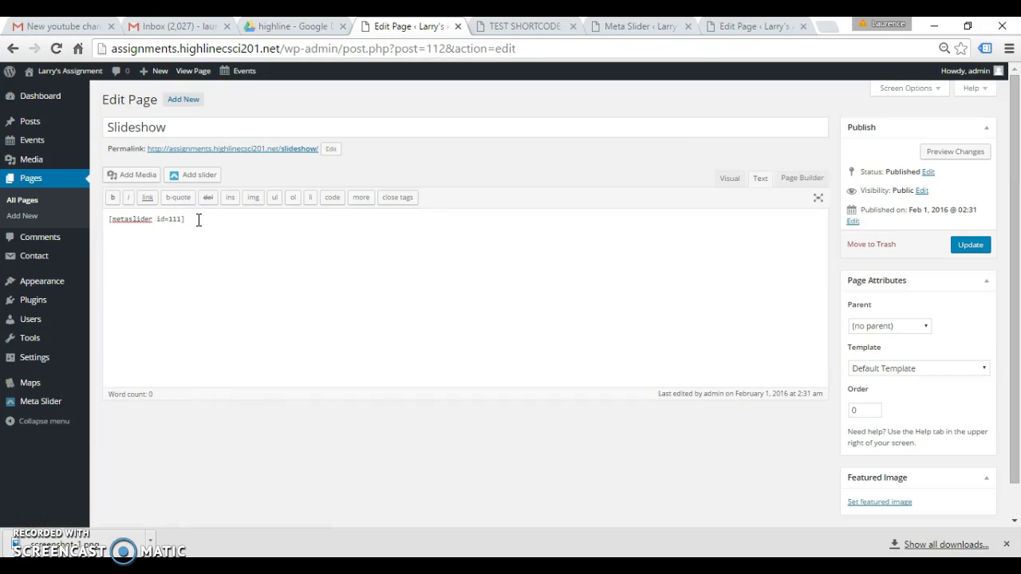
left_click(107, 220)
View the live Slideshow page in a new tab and compare it with the shortcode in its editor
mouse_move(44, 405)
right_click(198, 74)
left_click(244, 80)
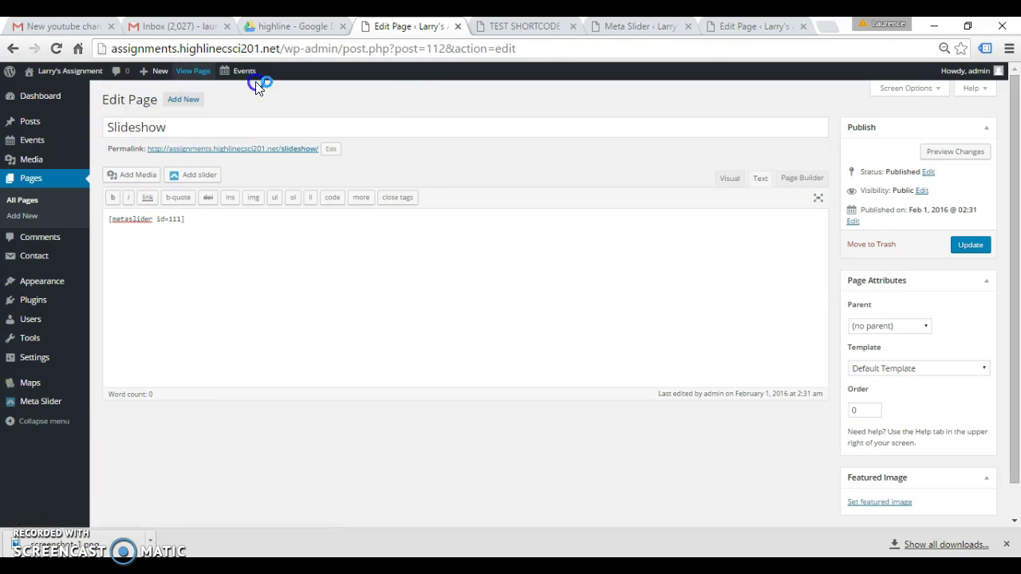
left_click(547, 26)
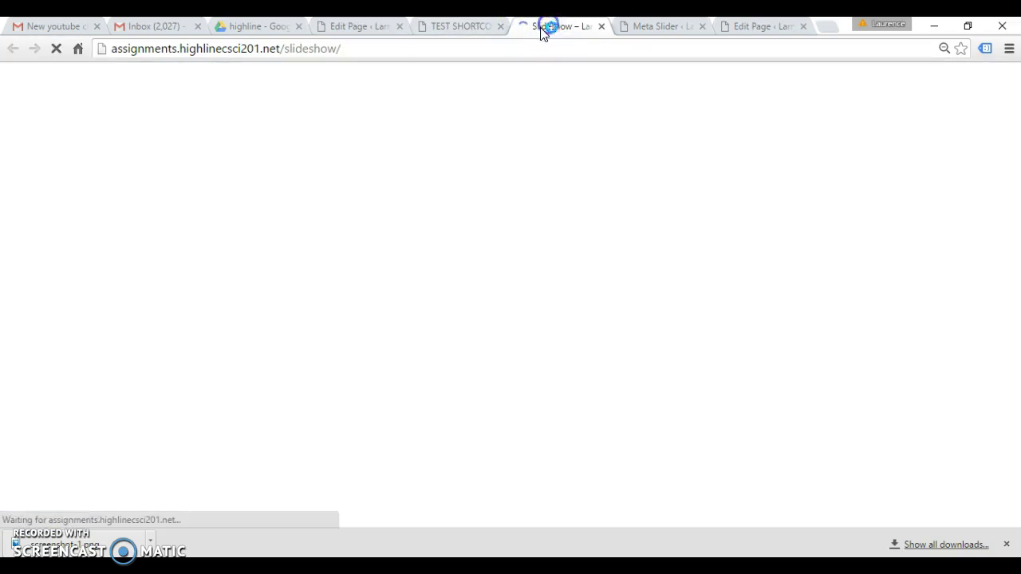
mouse_move(513, 184)
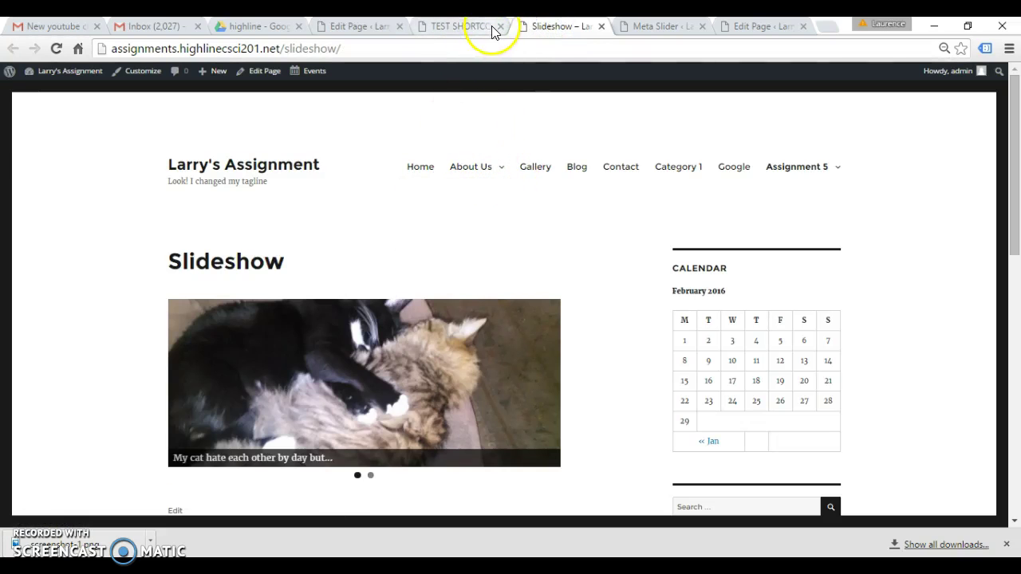
left_click(372, 29)
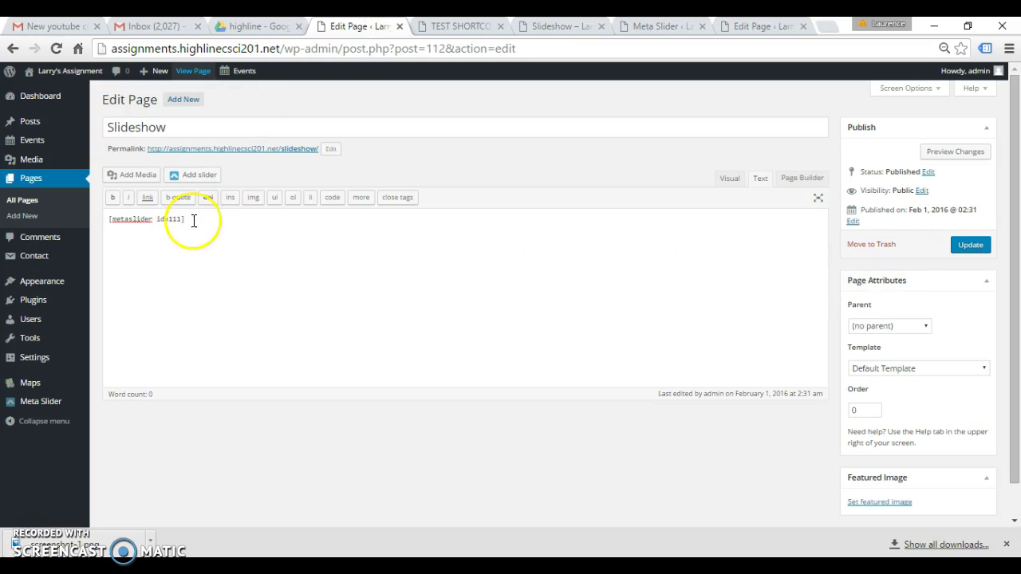
left_click(543, 27)
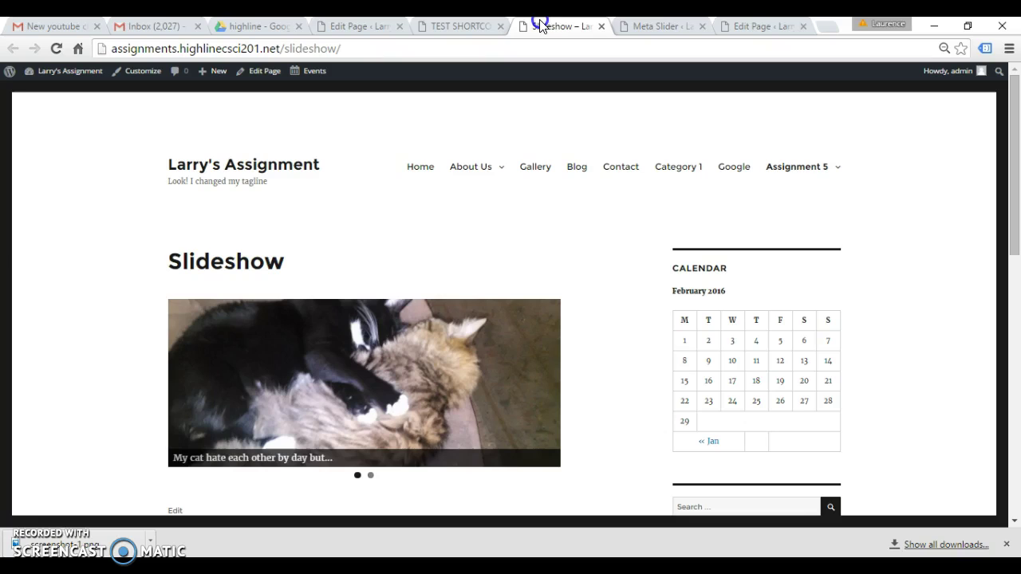
In the Slideshow page's content, add the line "cONTENT" above the [metaslider id=111] shortcode and "bELOW" beneath it
left_click(365, 28)
left_click(190, 221)
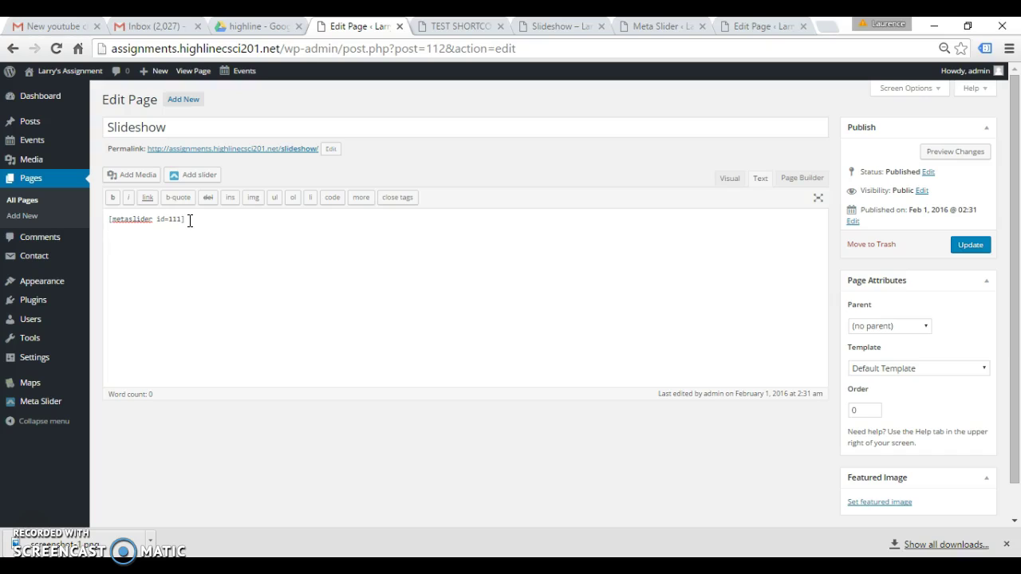
key("Home")
key("Return")
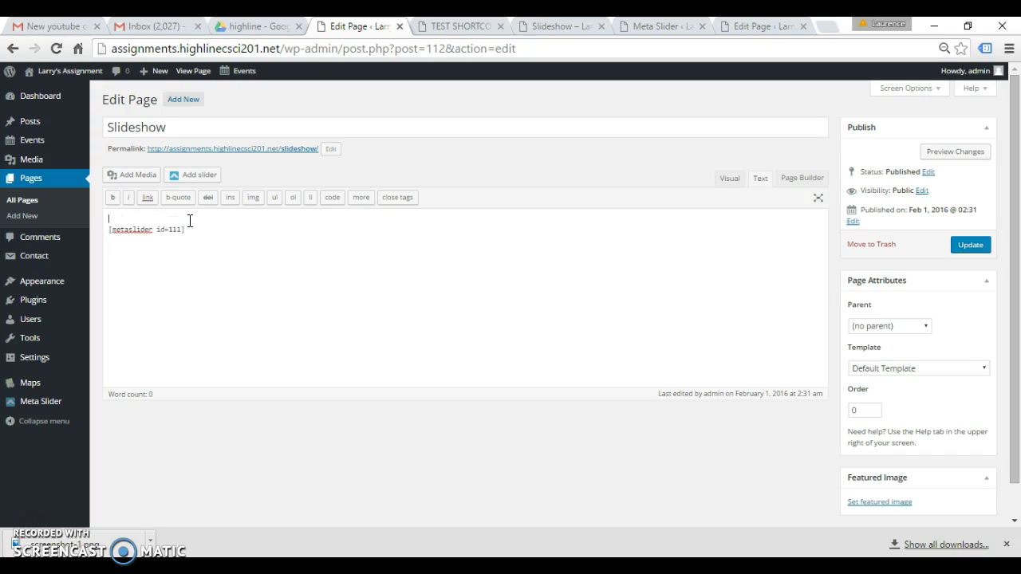
type("XONTENTNT")
left_click(116, 251)
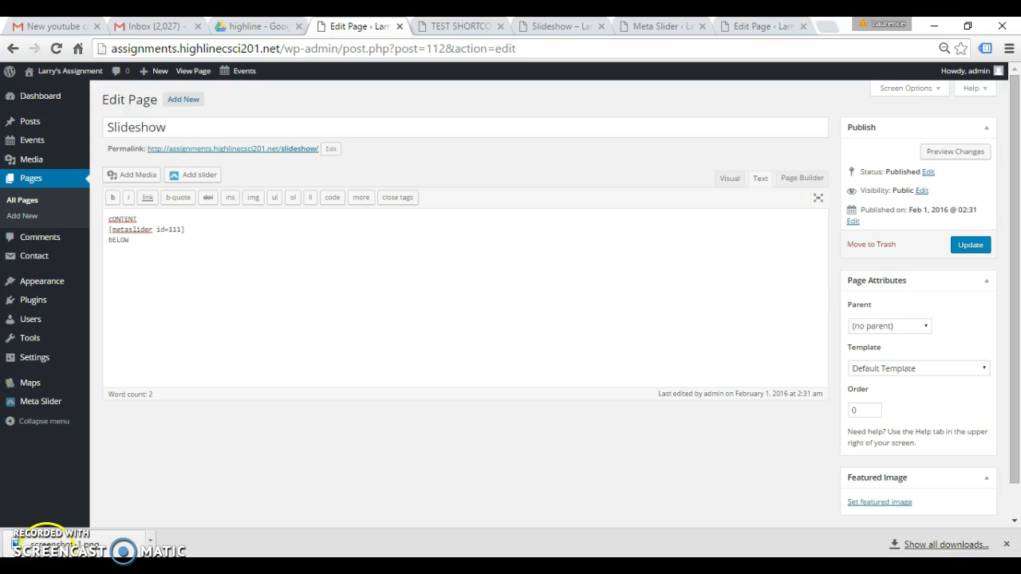
left_click(198, 292)
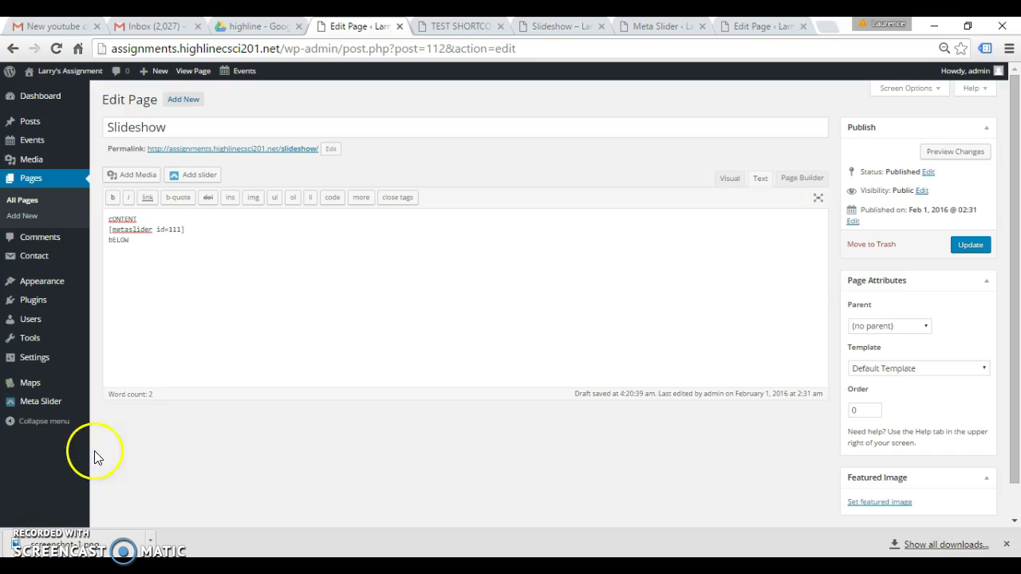
left_click(255, 235)
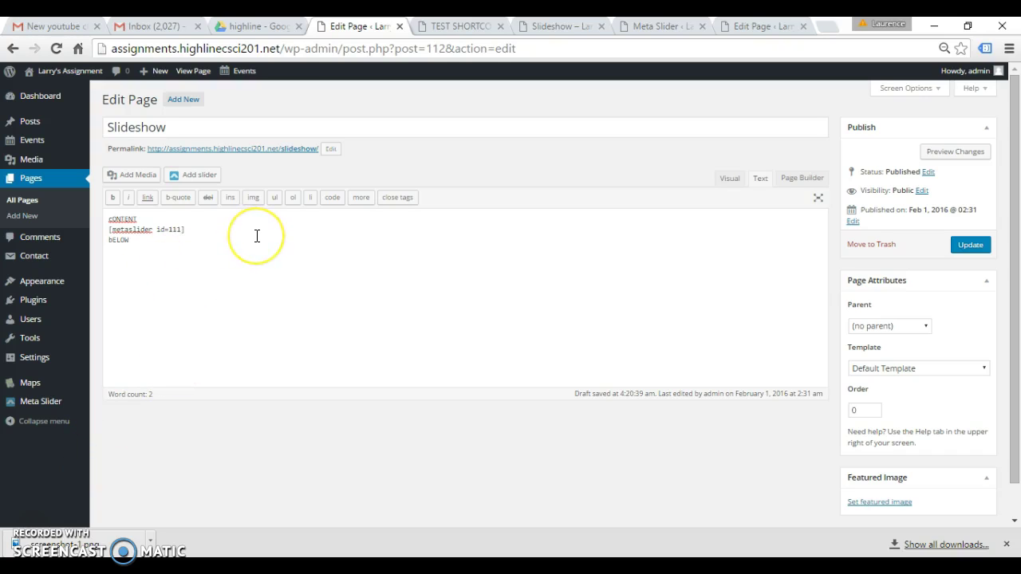